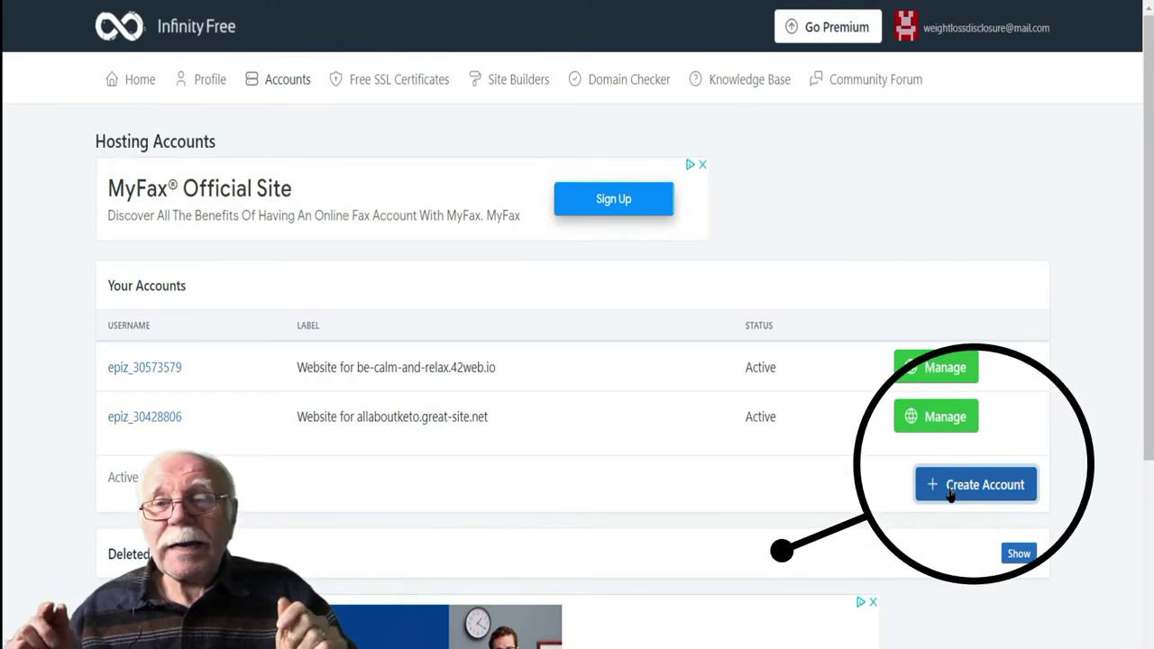
- Create a hosting account with subdomain ketodietcenter on the .great-site.net extension
left_click(950, 487)
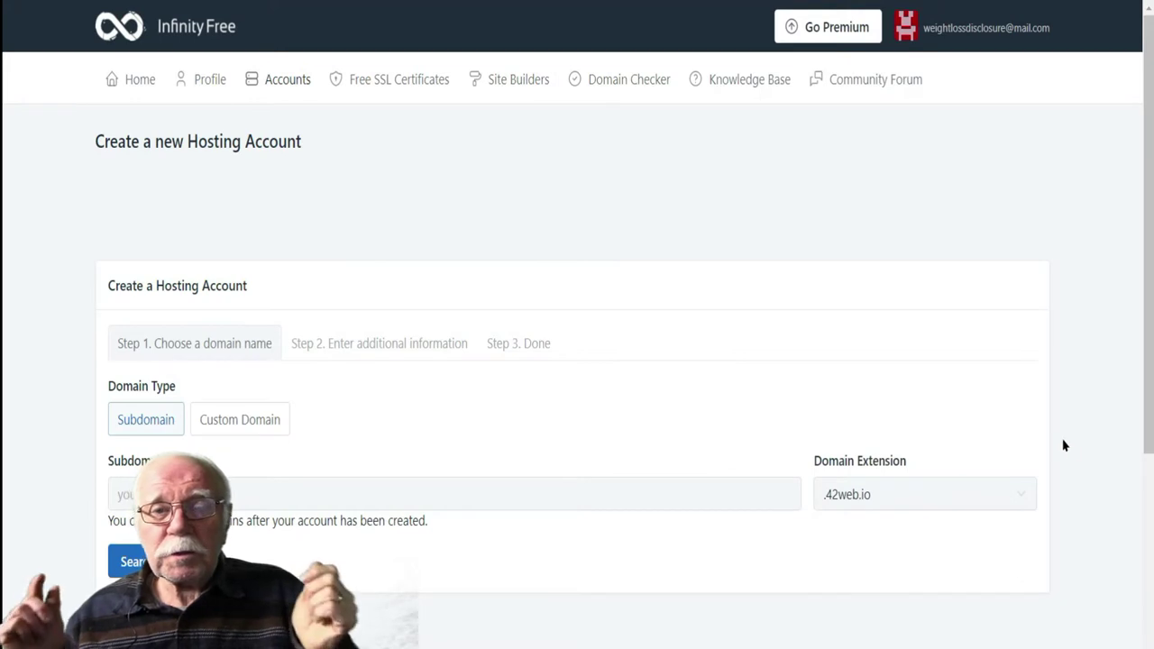
scroll(2, 290, "down", 2)
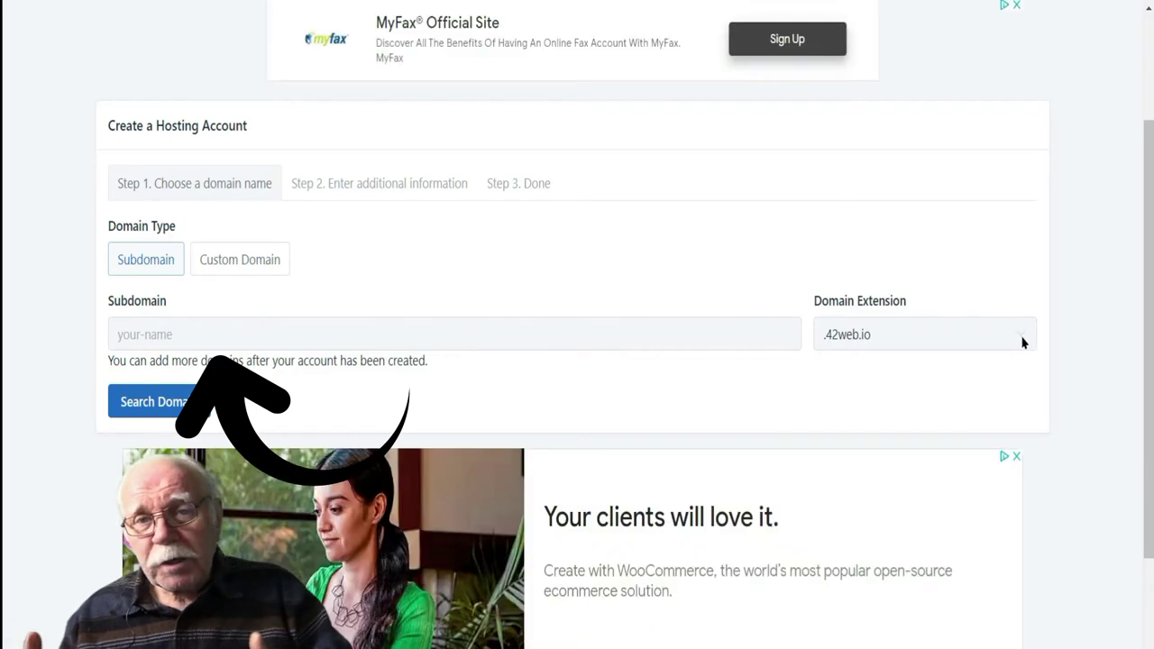
left_click(1023, 341)
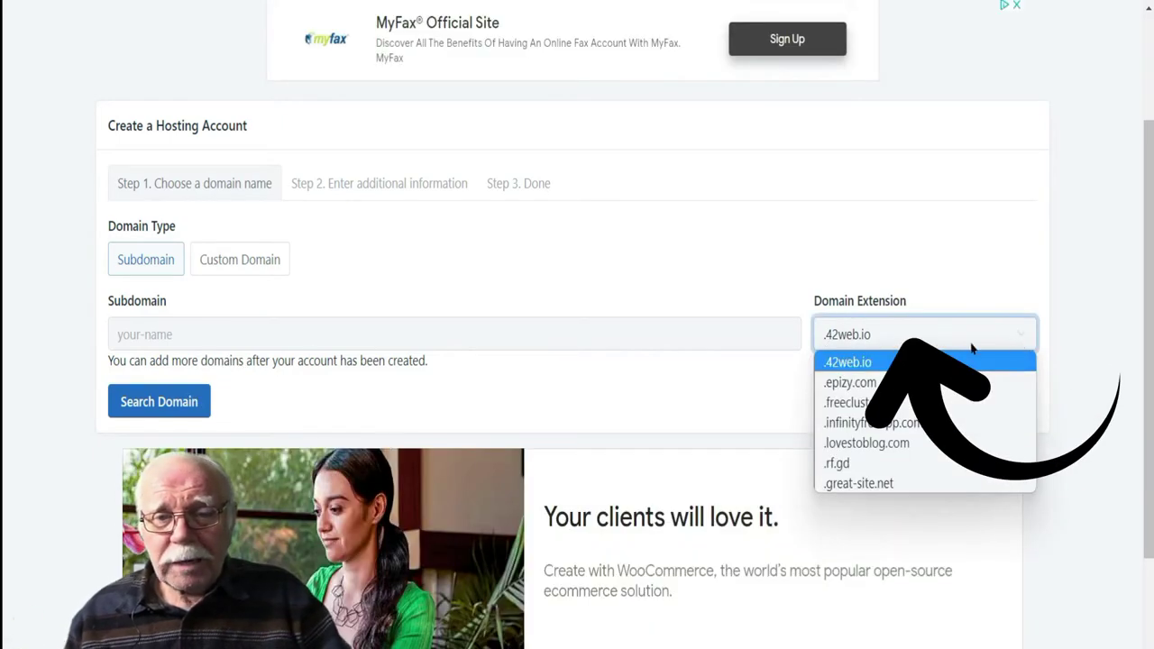
left_click(289, 344)
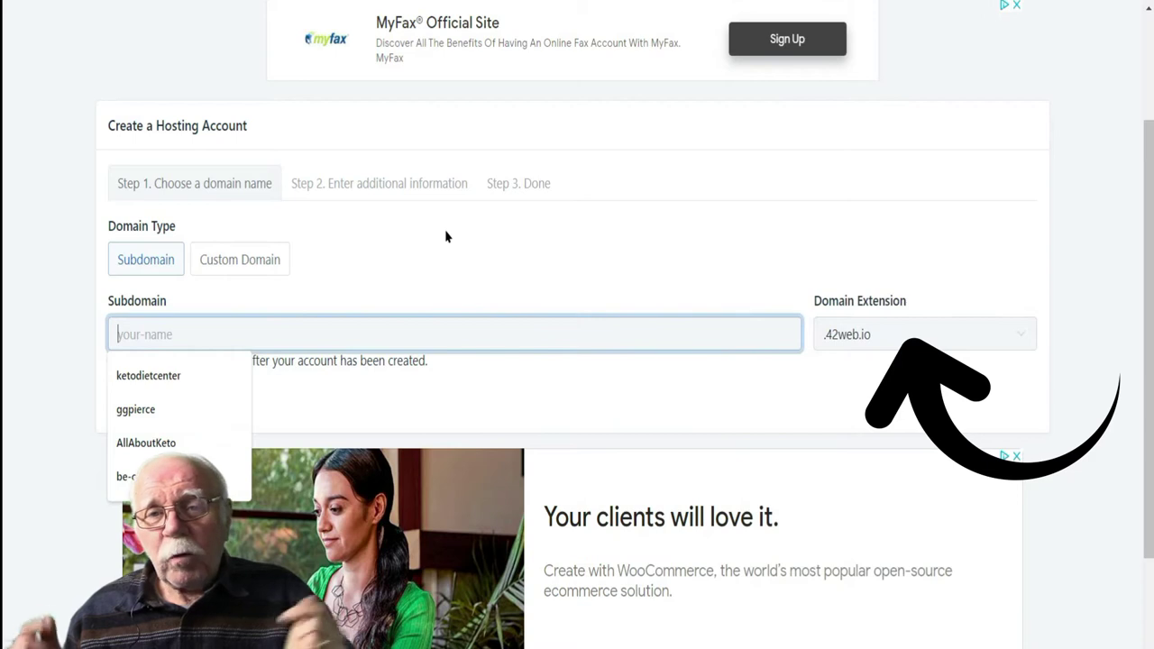
left_click(151, 374)
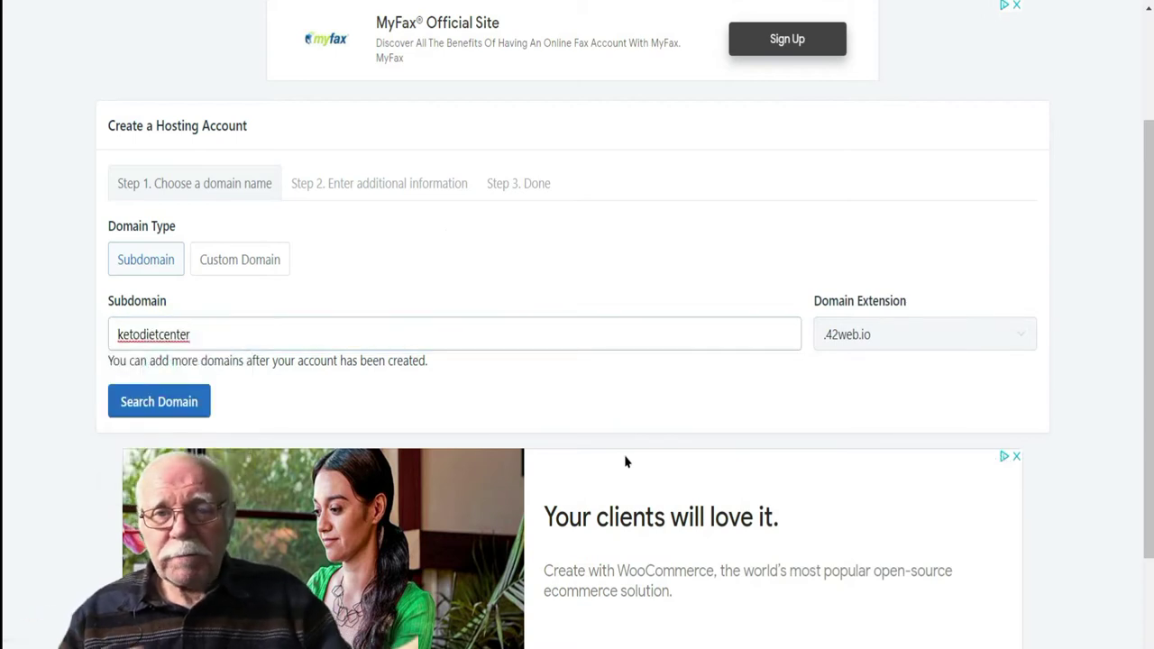
left_click(1026, 338)
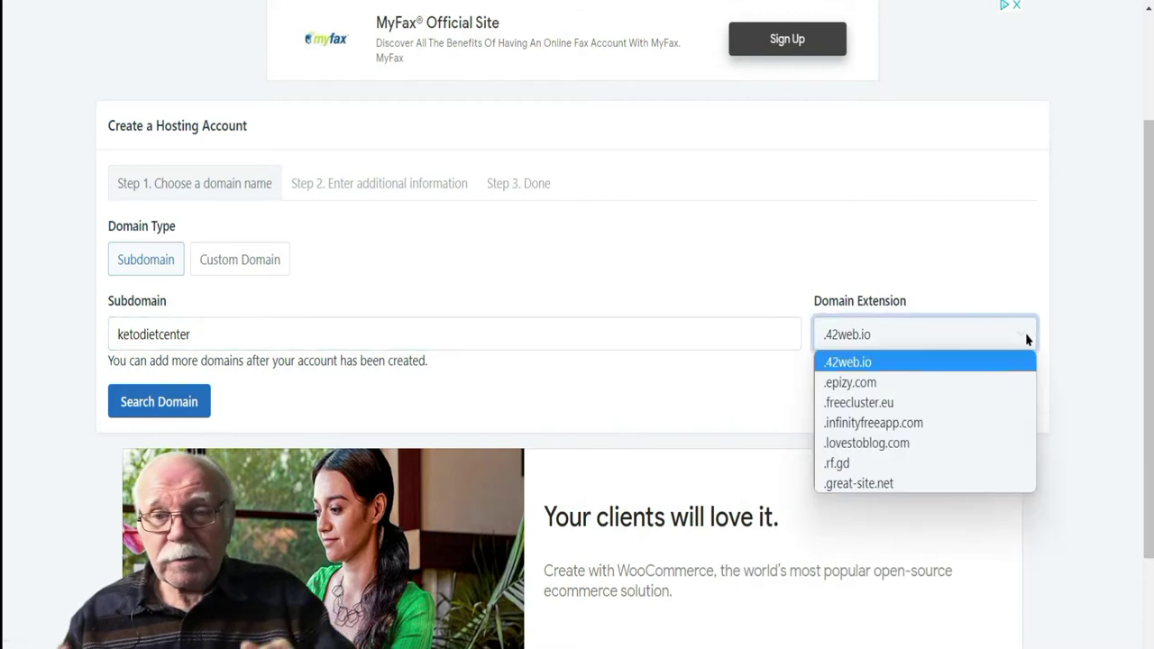
left_click(886, 485)
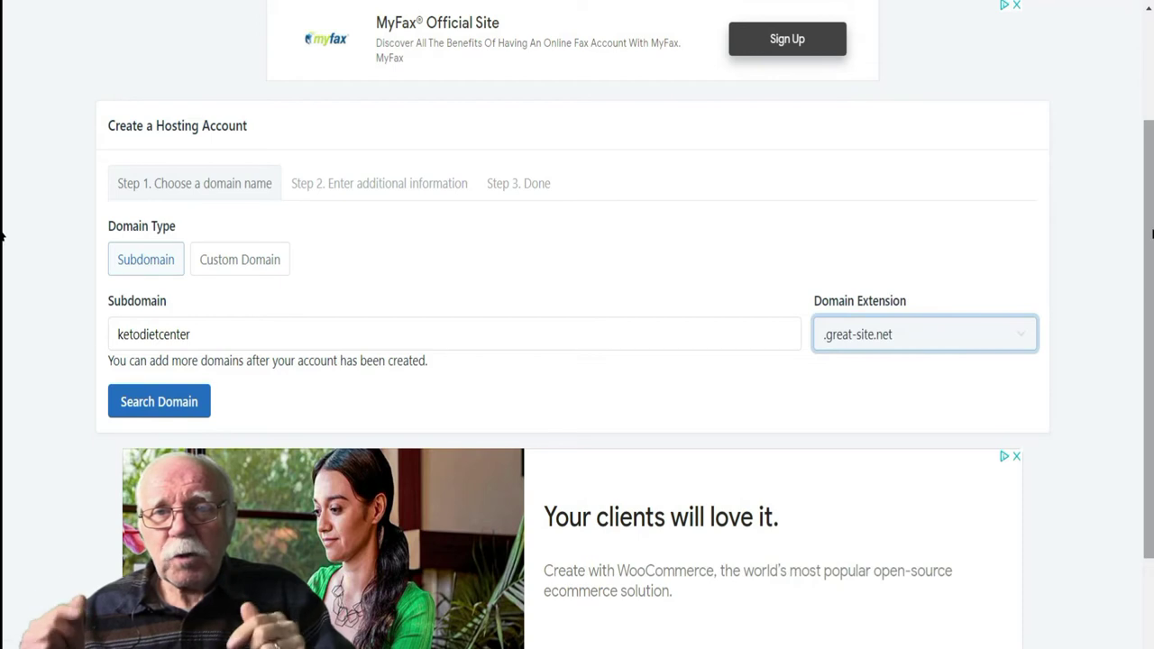
scroll(3, 261, "down", 2)
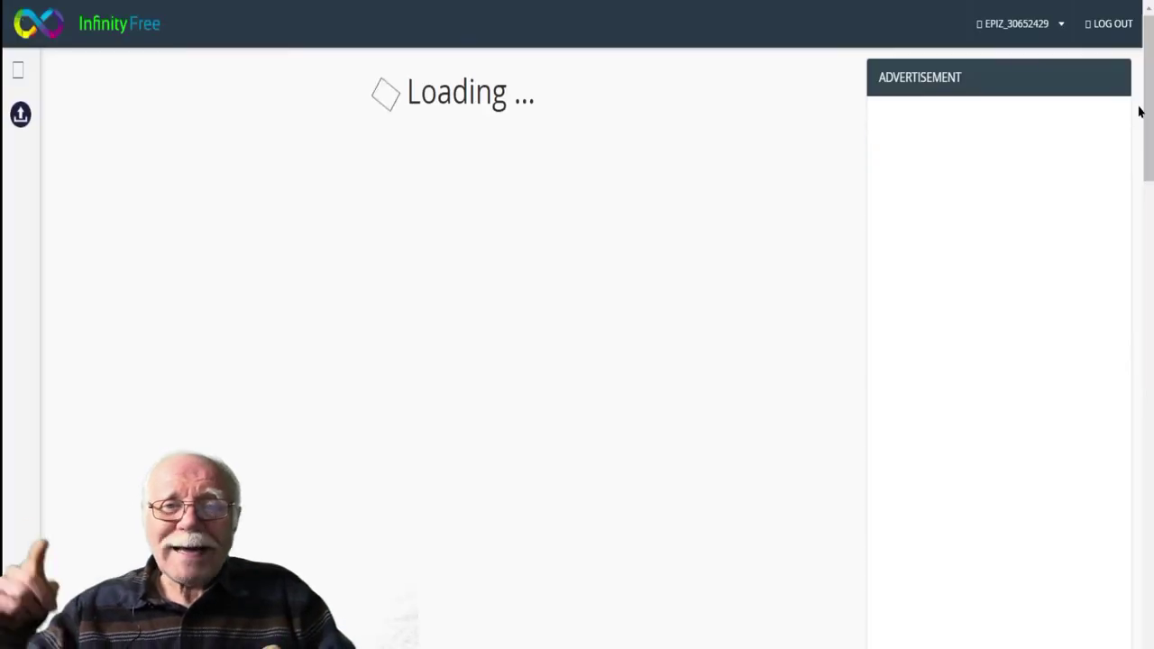
- Scroll the control panel to Software and launch the Softaculous Apps Installer
scroll(688, 327, "down", 1)
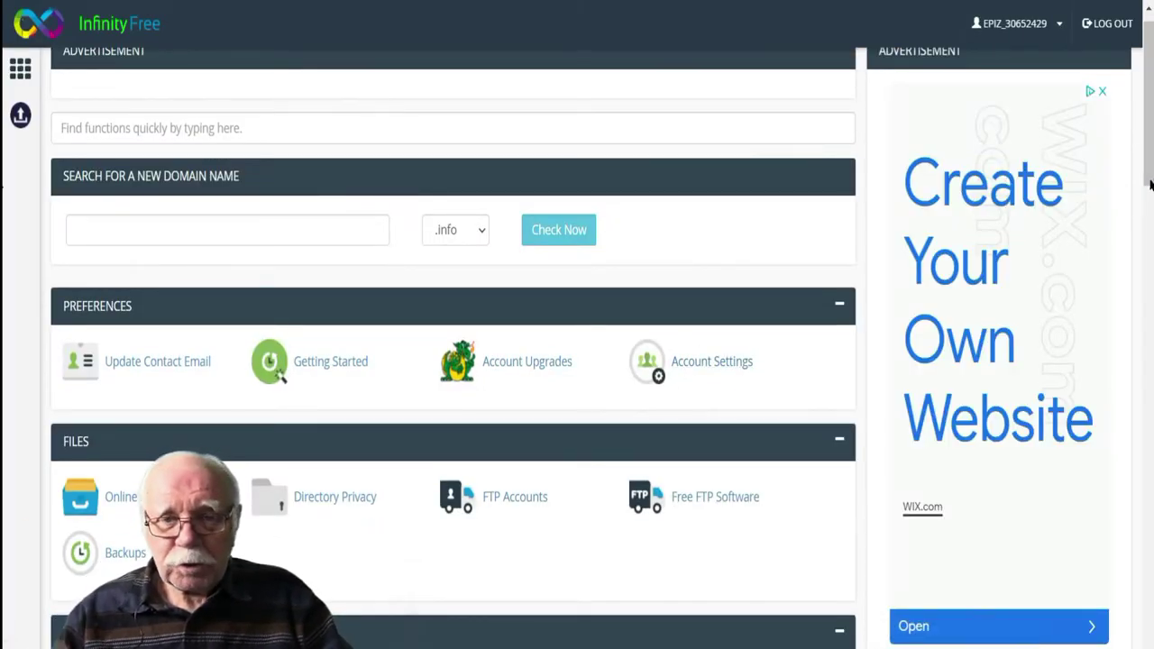
scroll(3, 306, "down", 8)
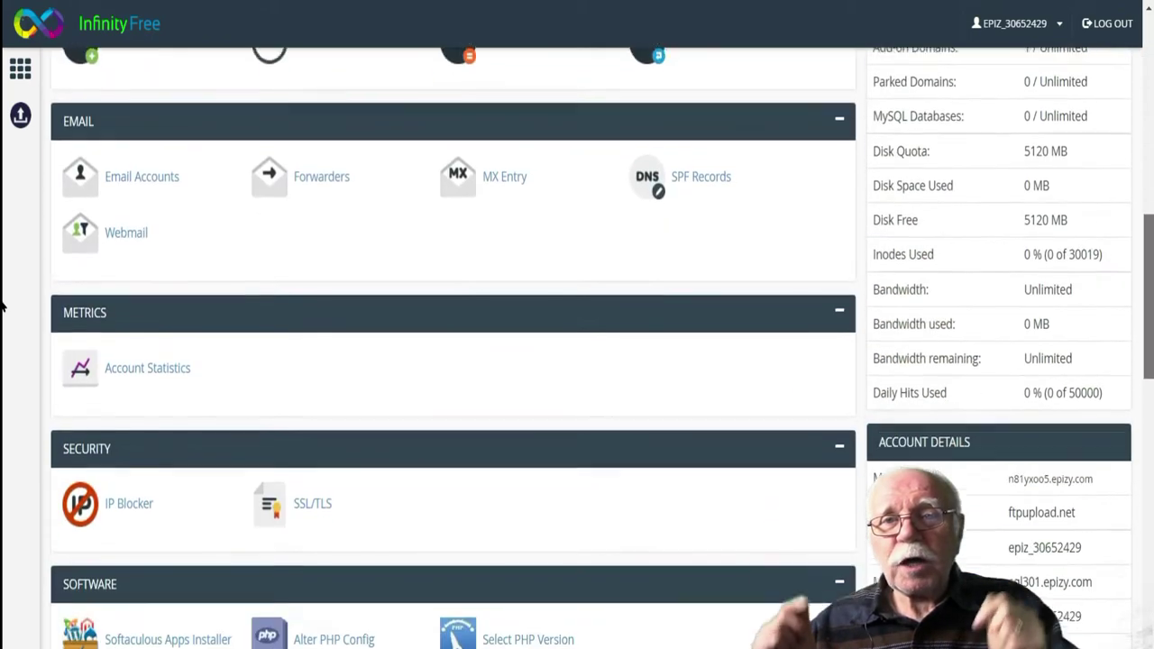
scroll(3, 307, "down", 4)
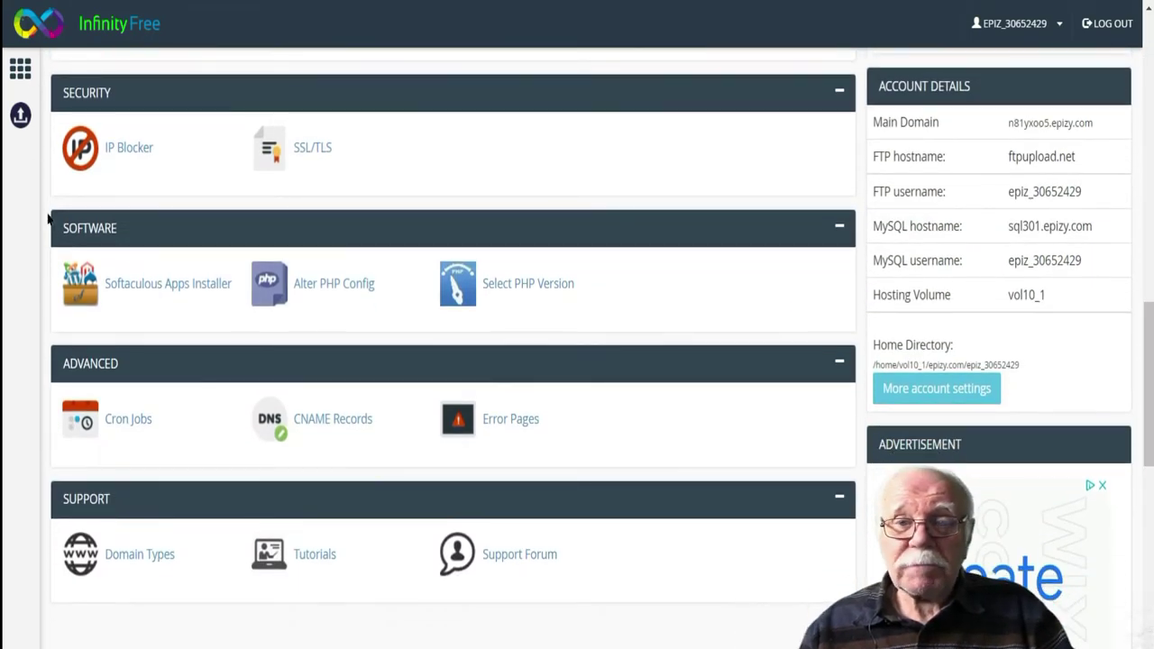
left_click(141, 285)
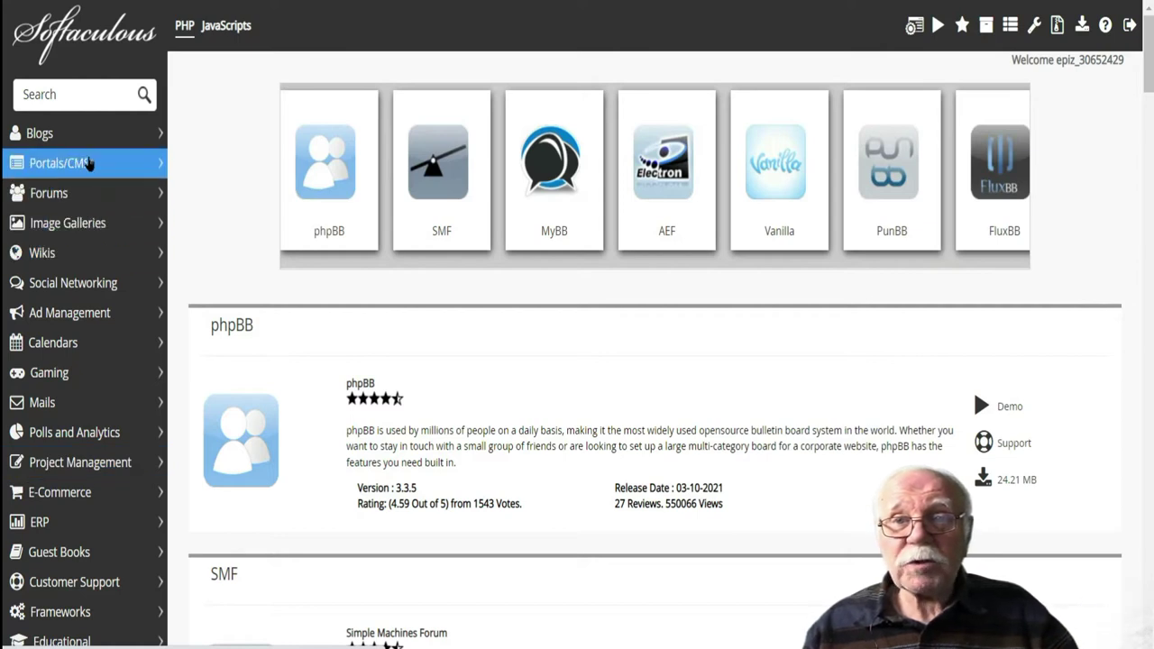
- Browse the Forums category in Softaculous and open the SMF installer
left_click(78, 193)
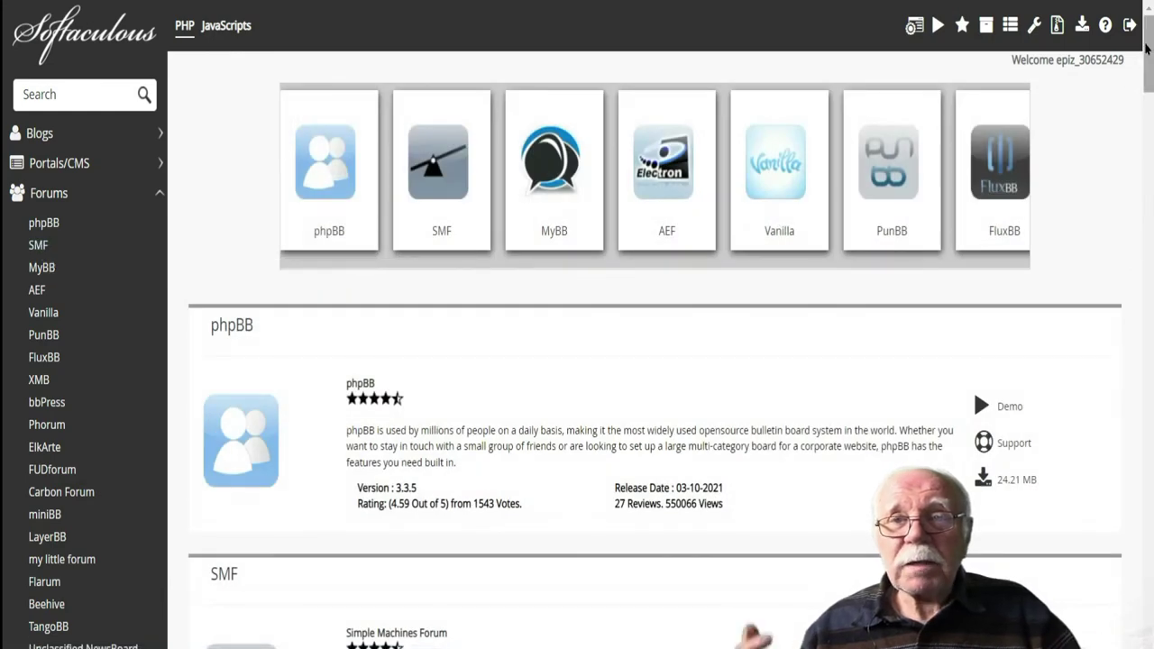
left_click_drag(1148, 48, 1060, 54)
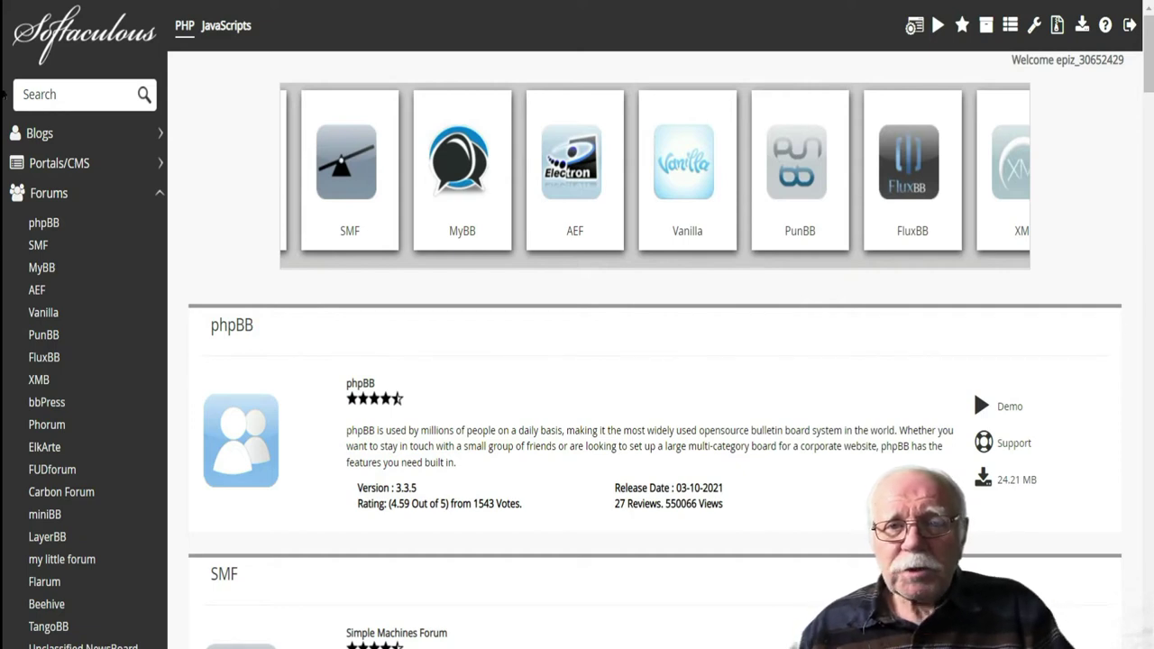
left_click_drag(1142, 60, 1150, 111)
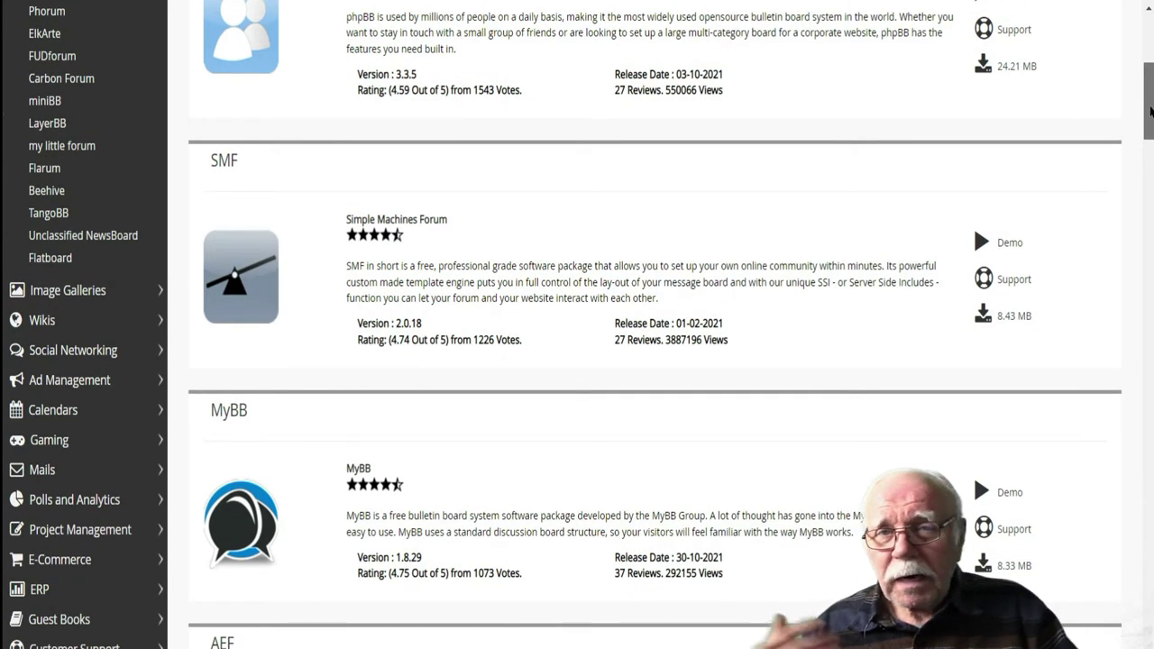
mouse_move(1150, 111)
left_mouse_down()
mouse_move(1148, 91)
mouse_move(1148, 126)
left_mouse_up()
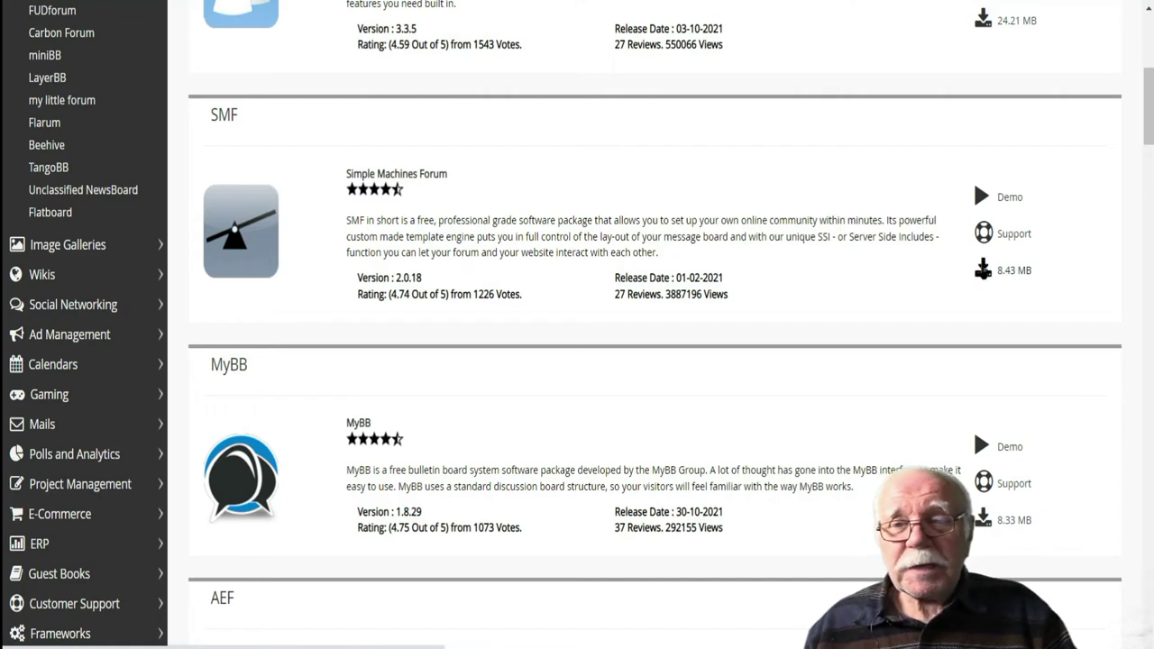
left_click(264, 251)
- Replace the default SMF board name with 'Lose WeeightKeto D' and close the covering email window
scroll(565, 255, "down", 3)
triple_click(631, 231)
type("Lose ")
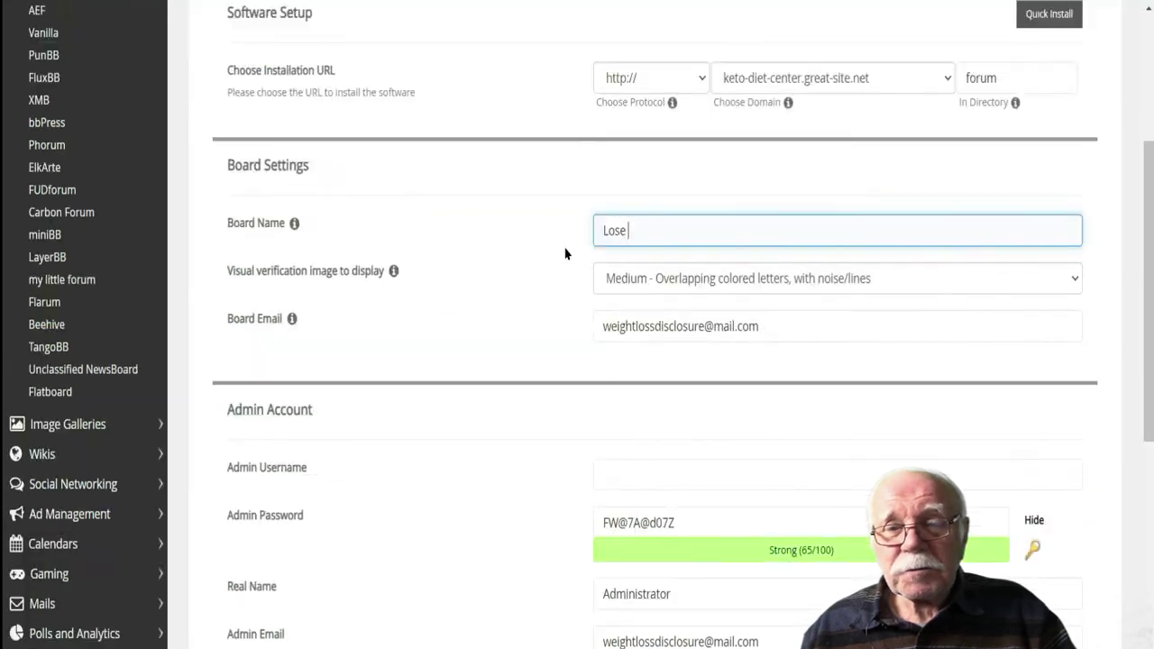
type("Weeight")
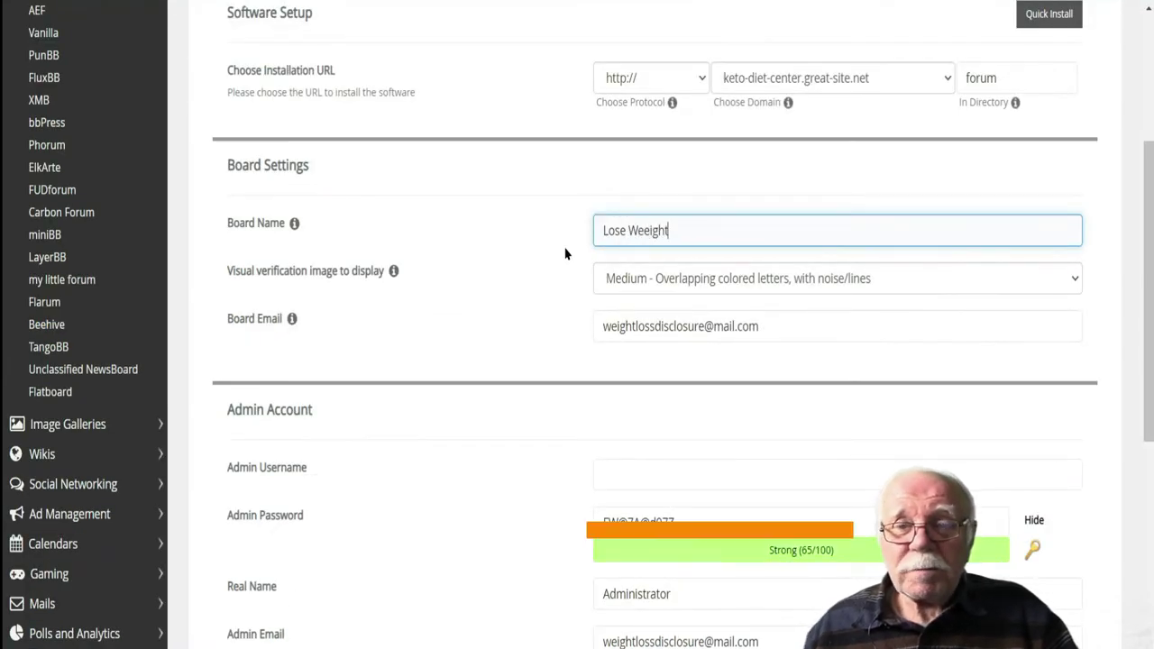
type("Keto D")
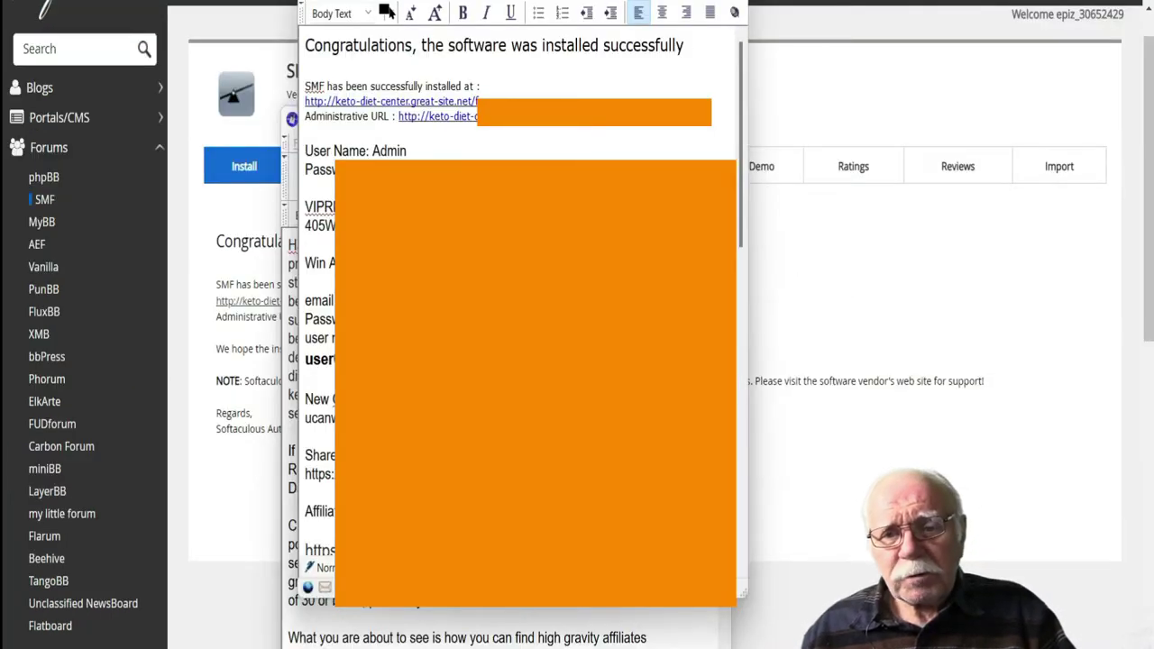
key("alt+Tab")
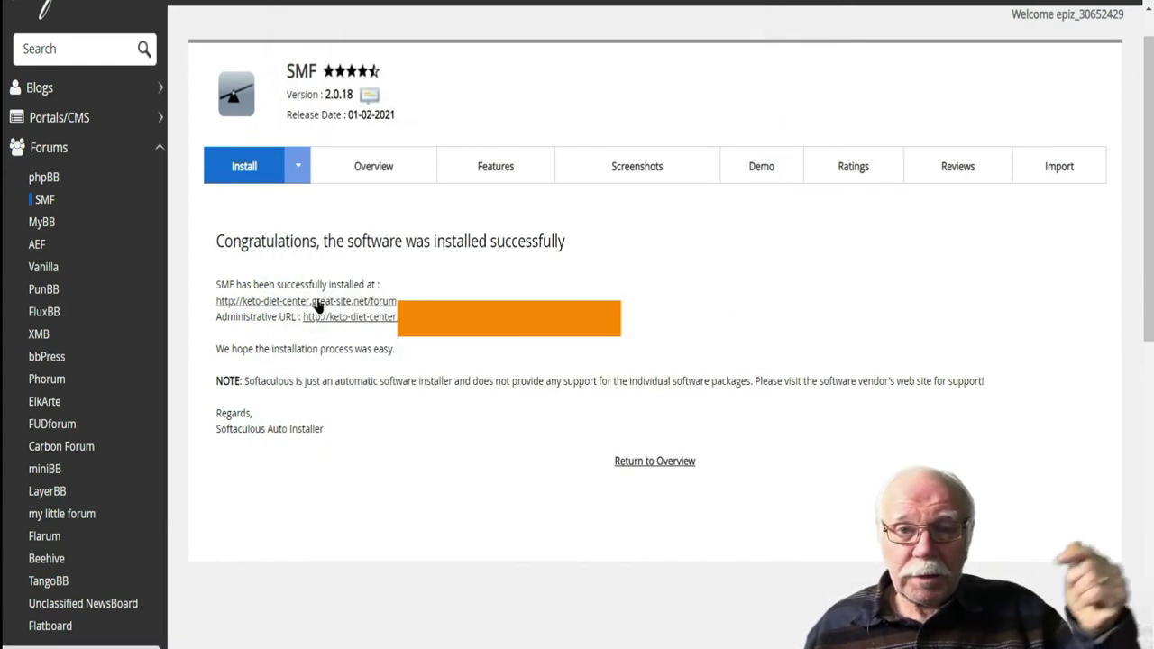
- Open the new forum in a new tab, log in with saved admin credentials, and enter General Discussion
right_click(341, 303)
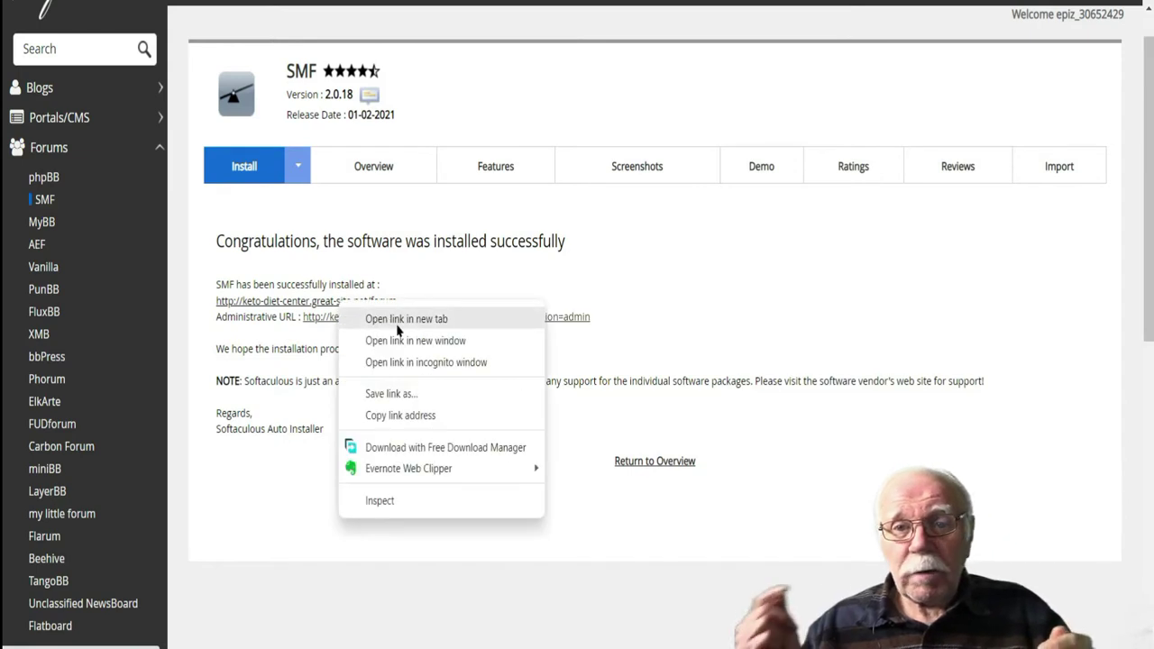
left_click(396, 325)
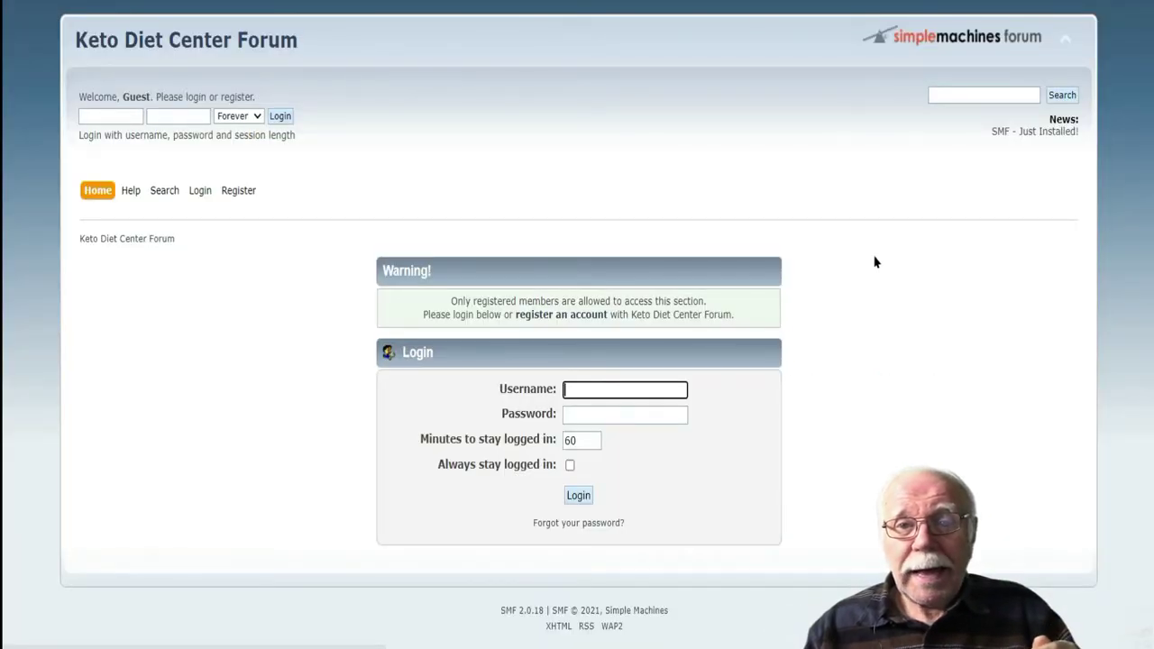
left_click(588, 387)
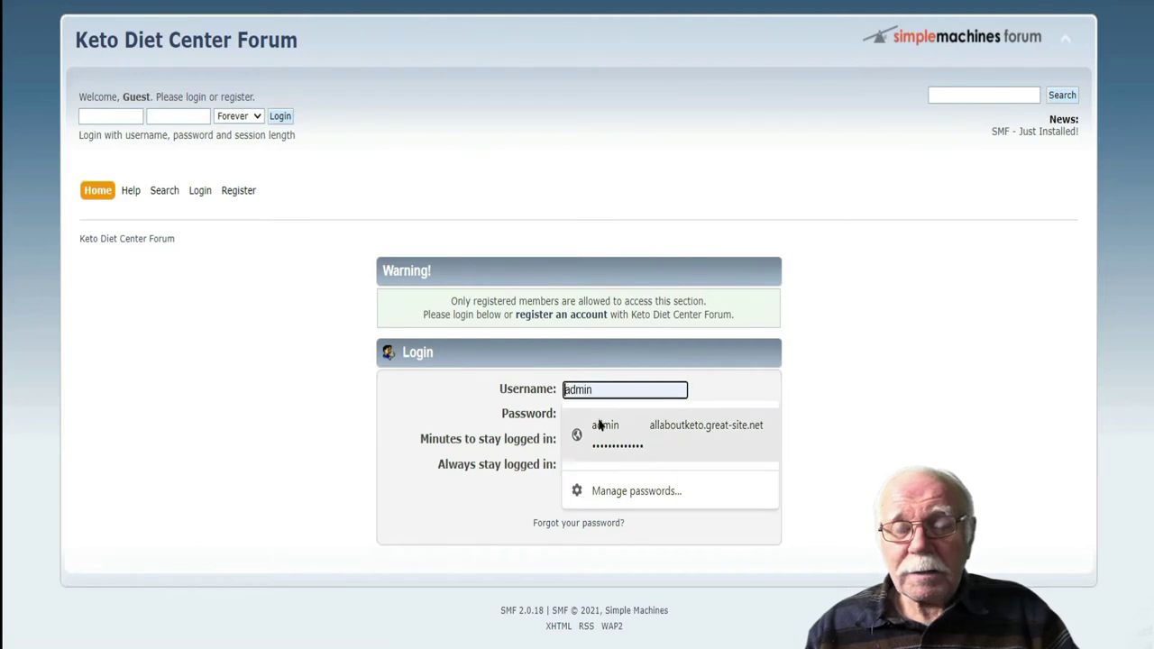
left_click(596, 424)
key("Return")
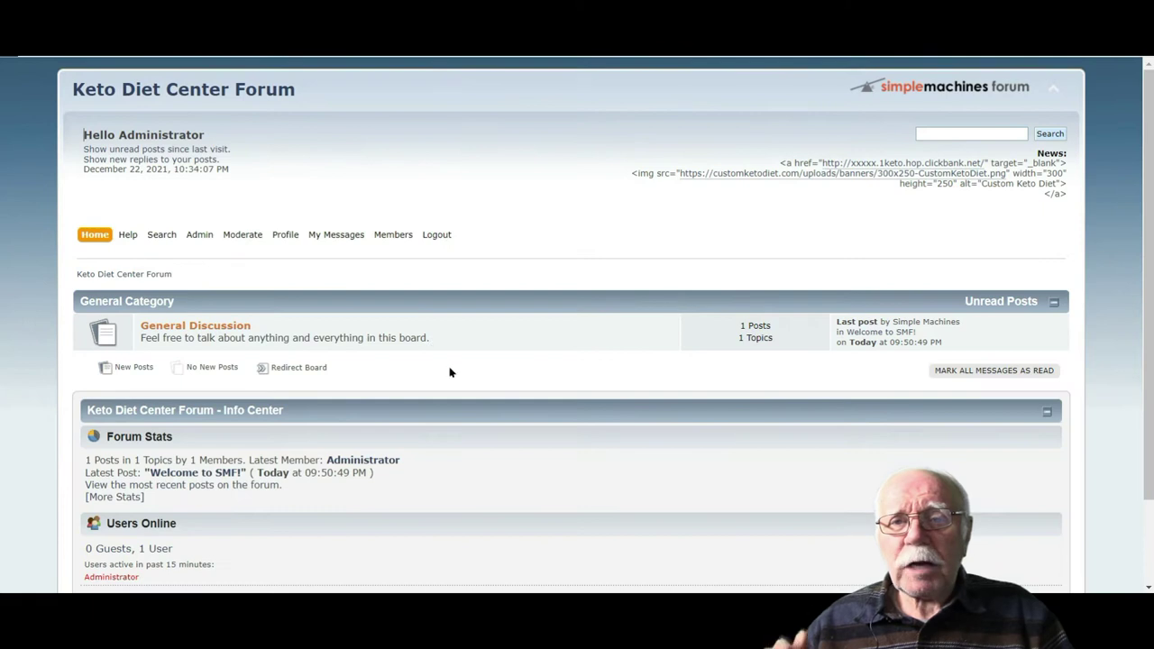
left_click(201, 326)
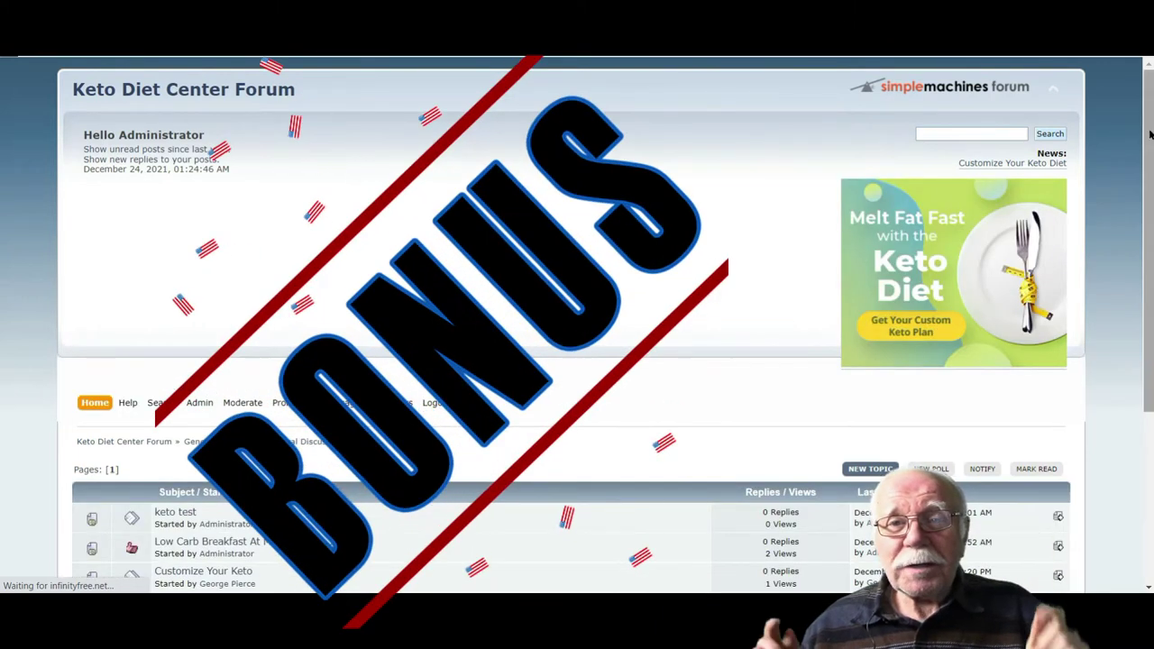
left_click_drag(1148, 134, 1147, 307)
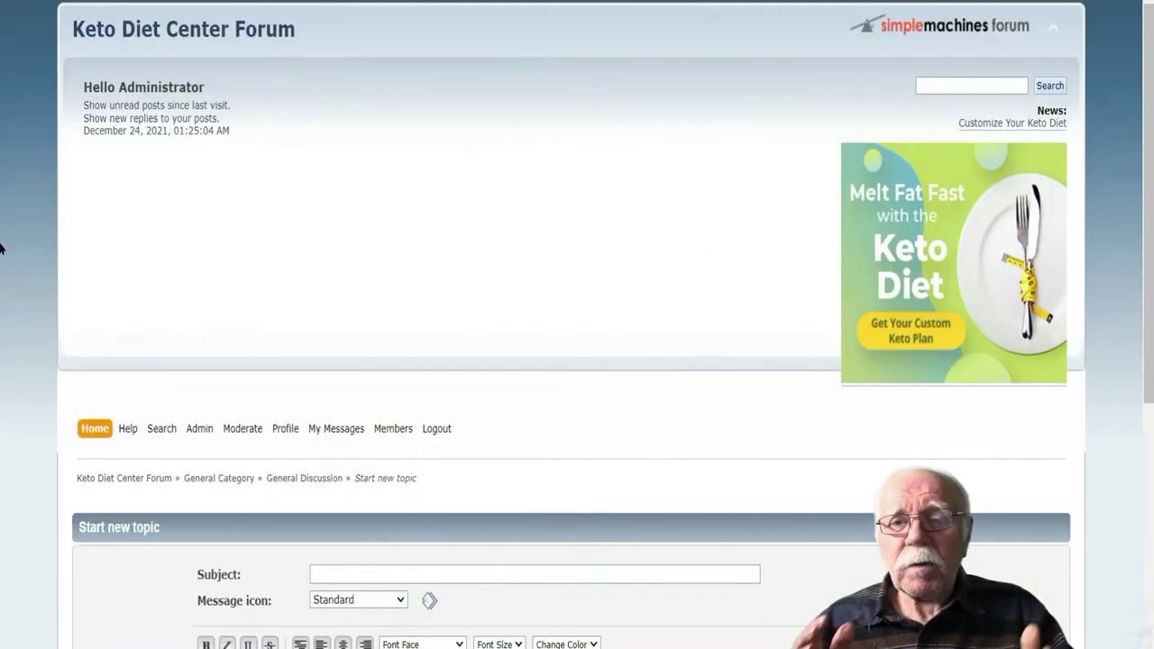
- Scroll down to the Start new topic form in General Discussion
scroll(2, 360, "down", 5)
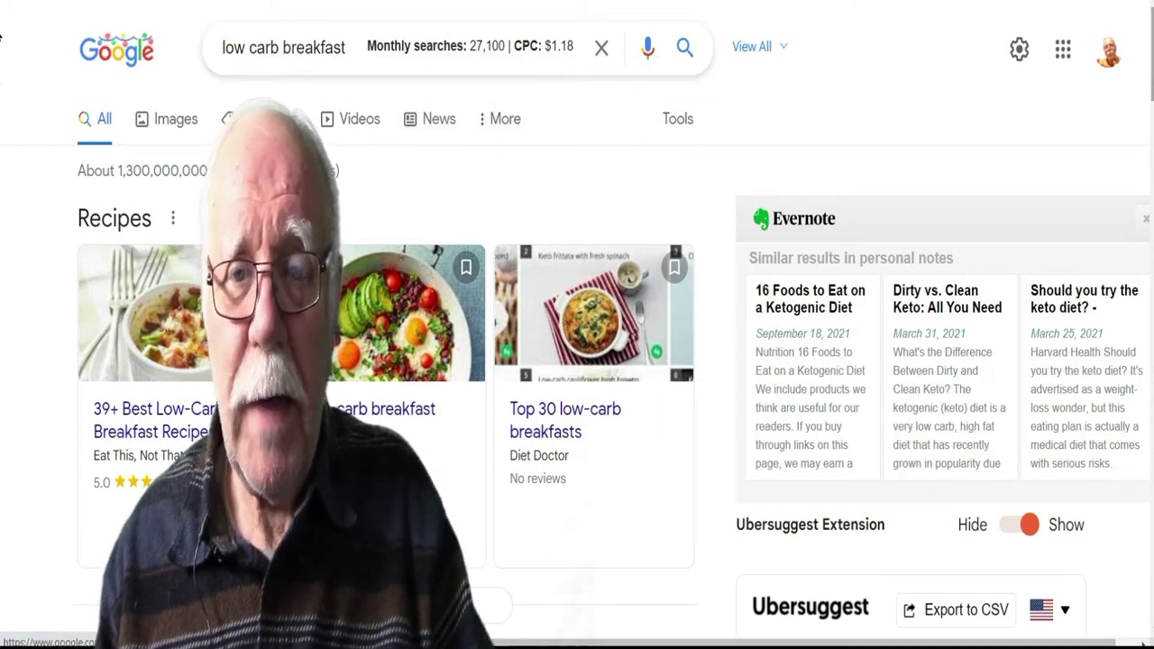
- Search Google for the Ubersuggest keyword 'low carb breakfast at mcdonald's'
scroll(1, 36, "down", 5)
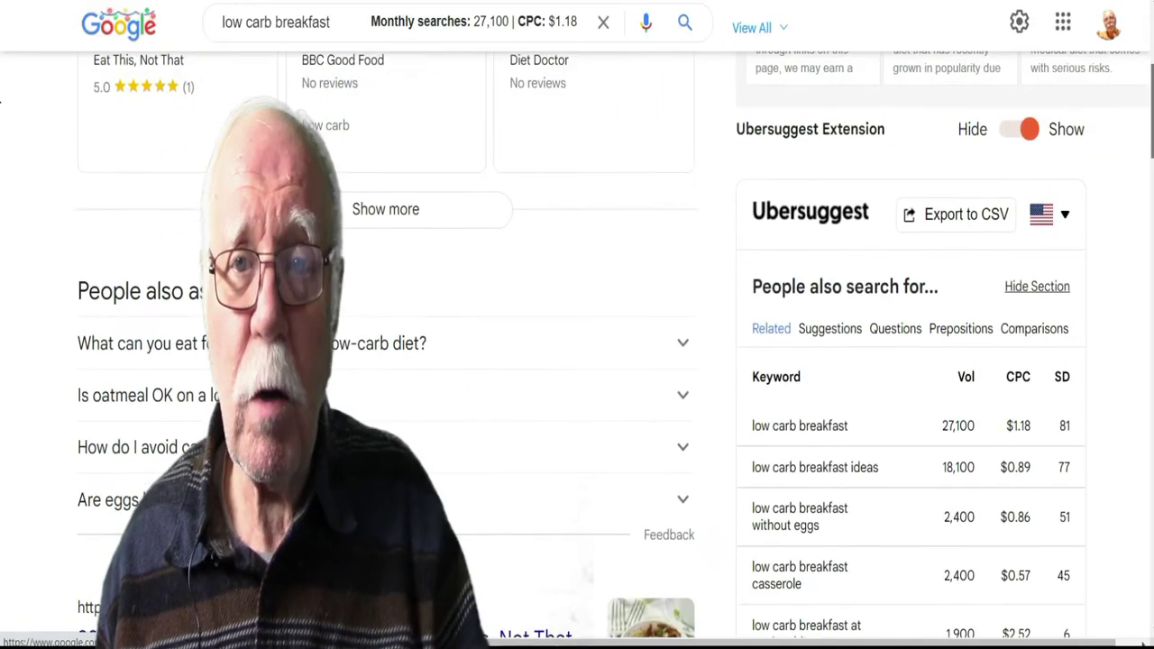
scroll(1, 113, "down", 4)
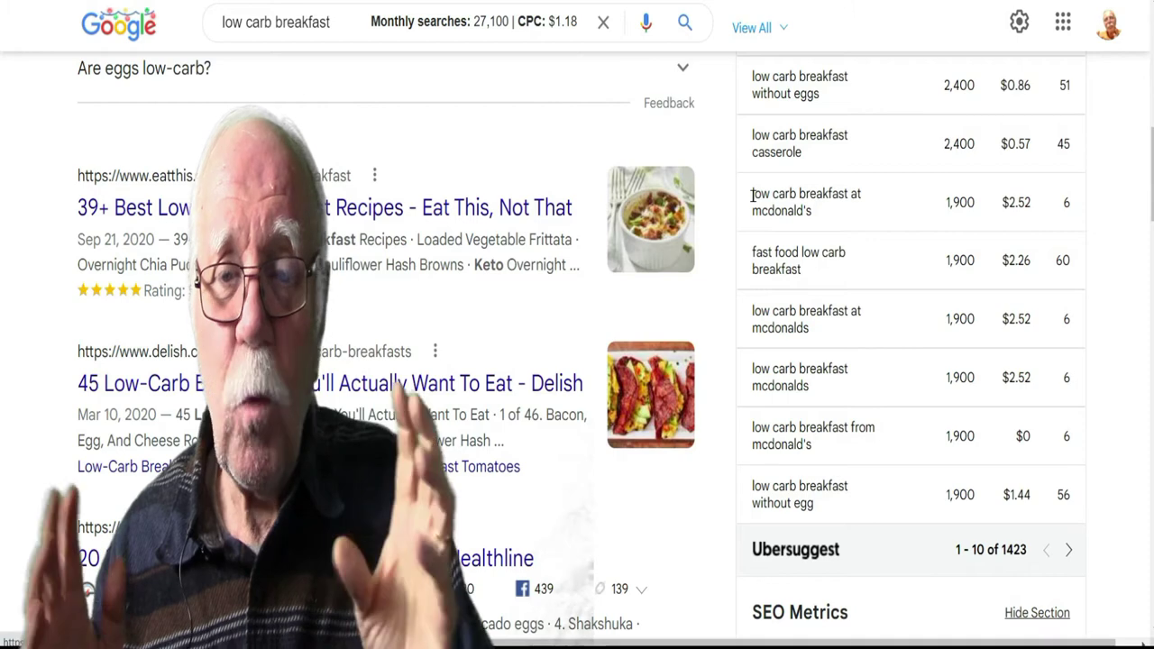
left_click_drag(752, 195, 856, 215)
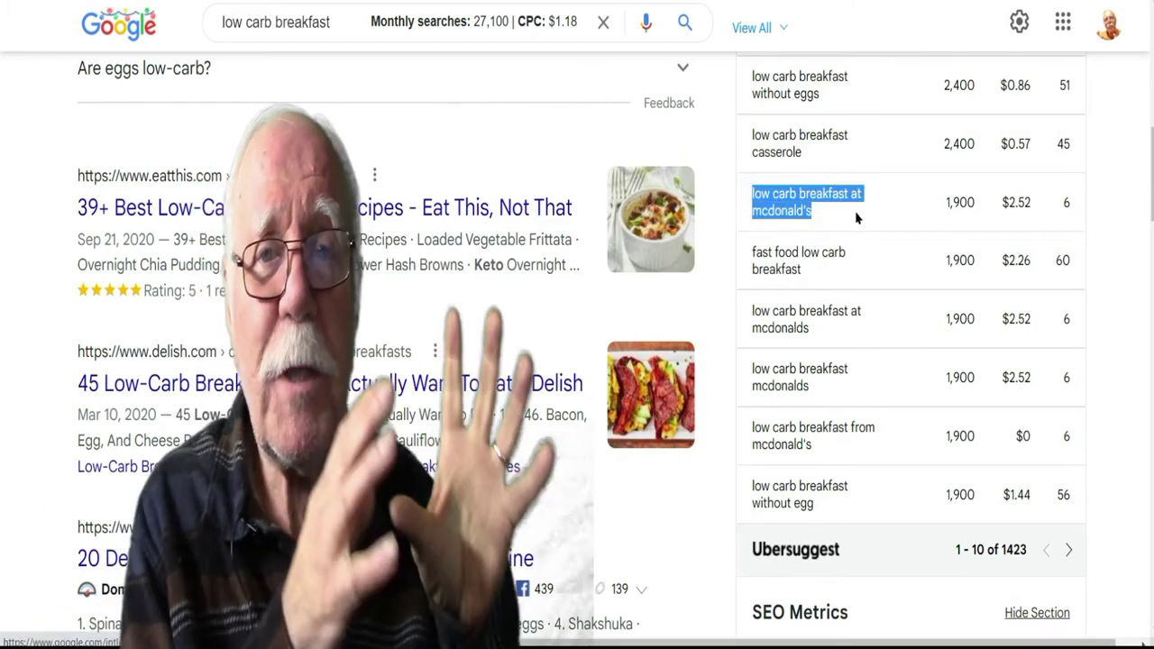
right_click(786, 207)
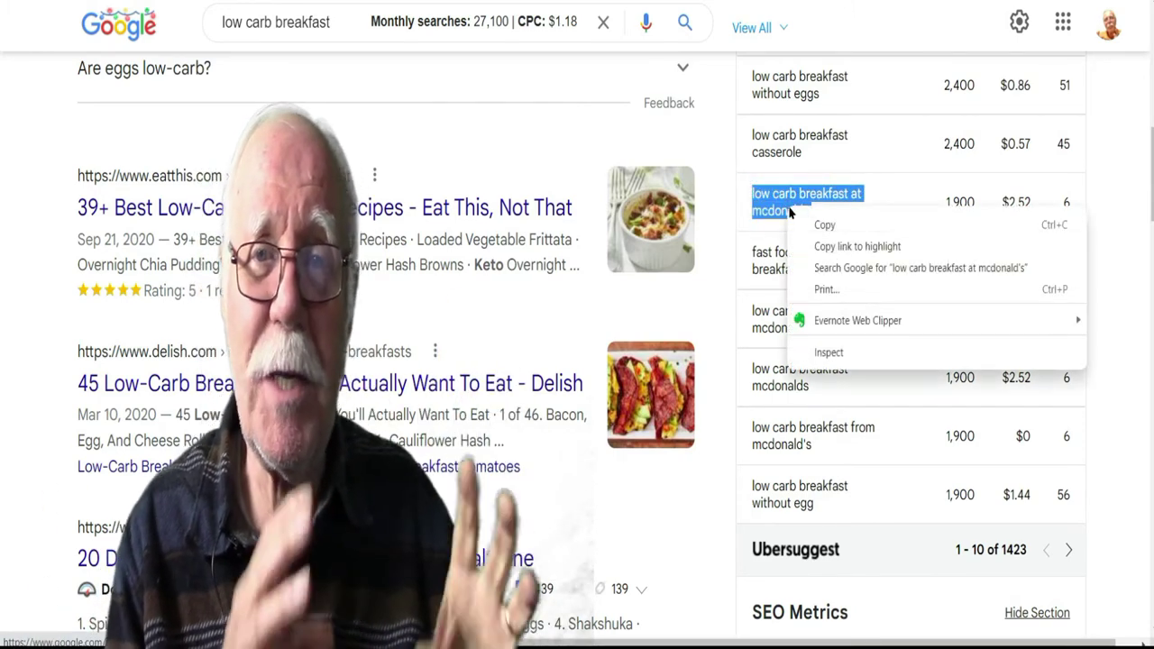
left_click(845, 270)
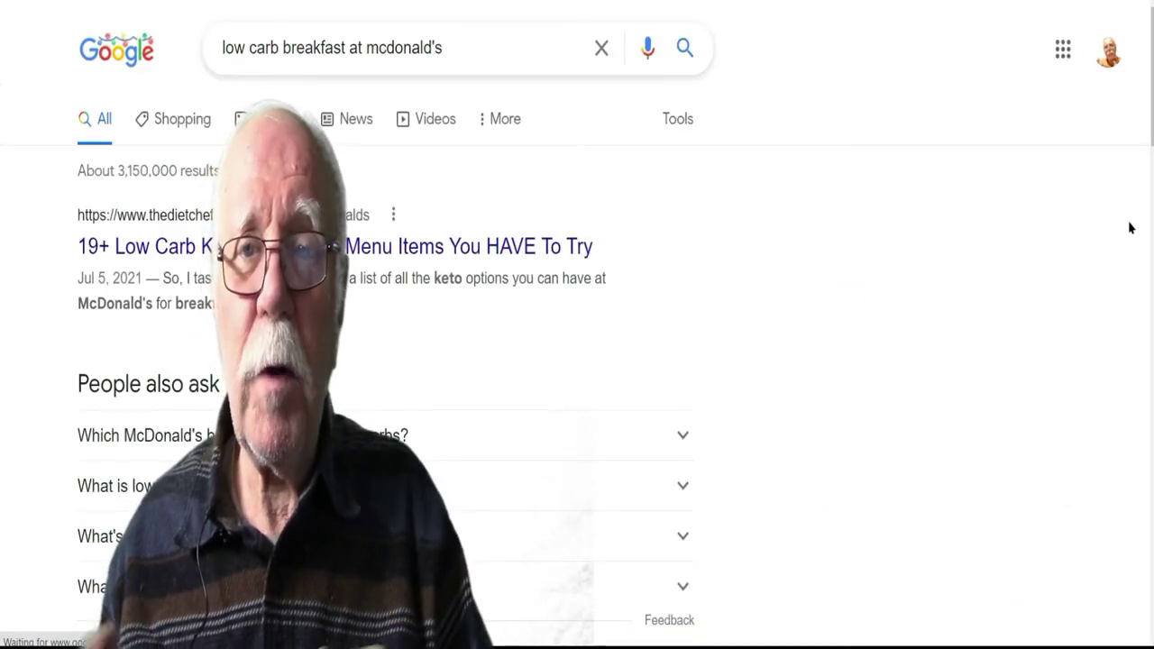
- Select the title and opening paragraphs of the KetoLogic McDonald's keto article
scroll(577, 324, "down", 1)
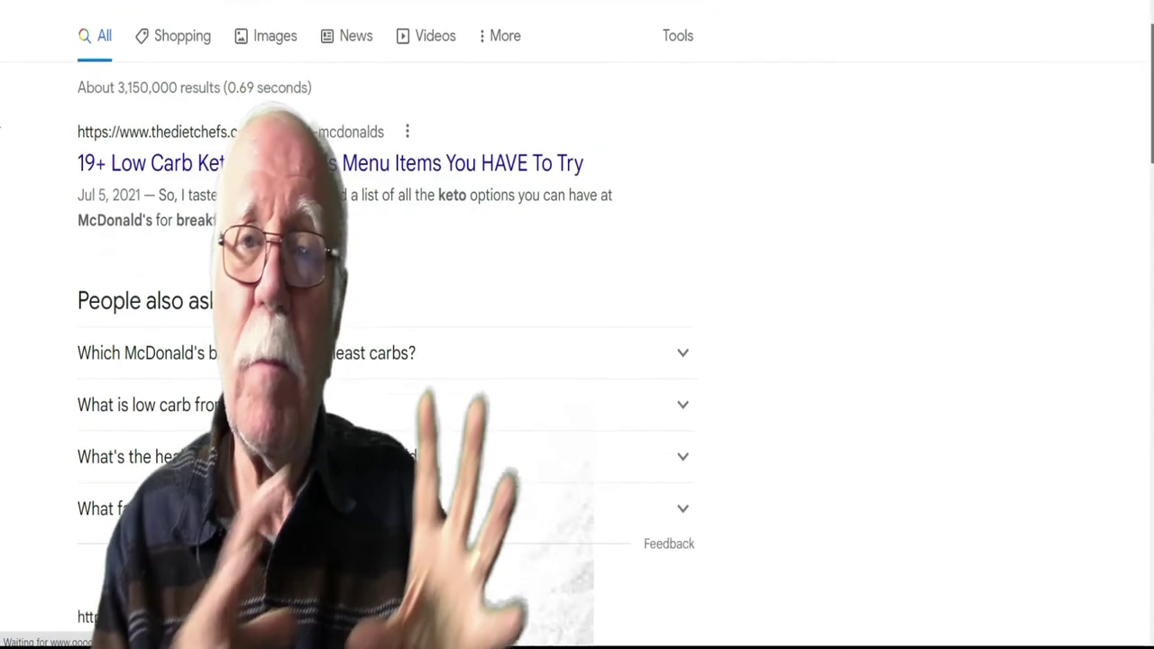
scroll(576, 324, "down", 1)
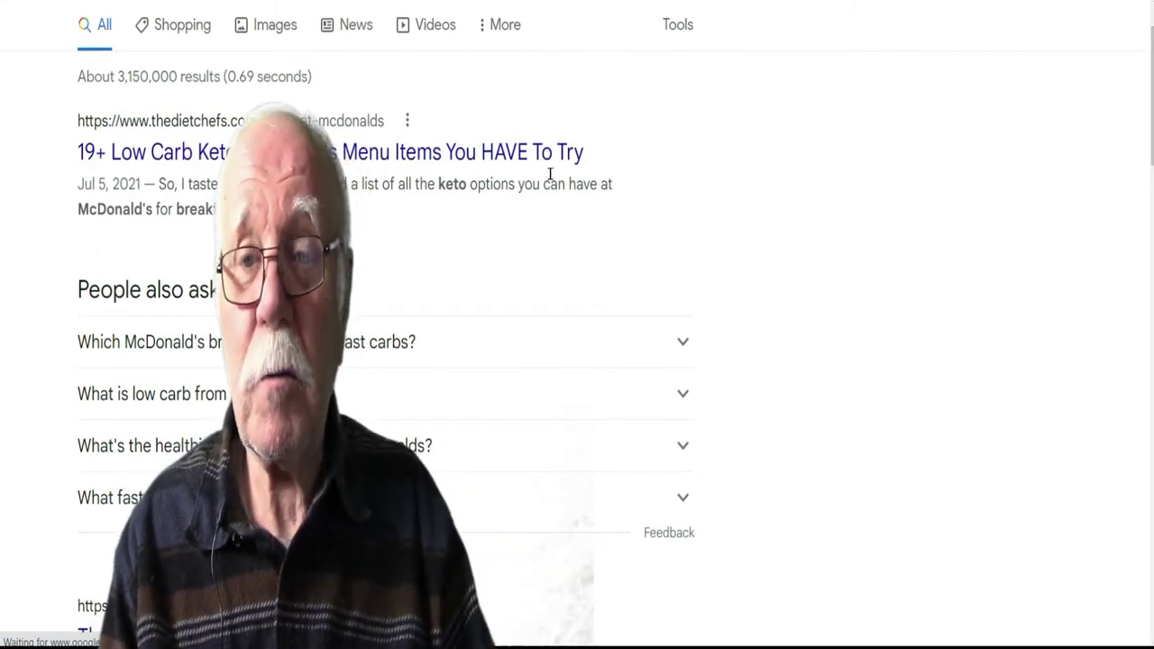
scroll(550, 173, "down", 3)
scroll(1150, 129, "down", 1)
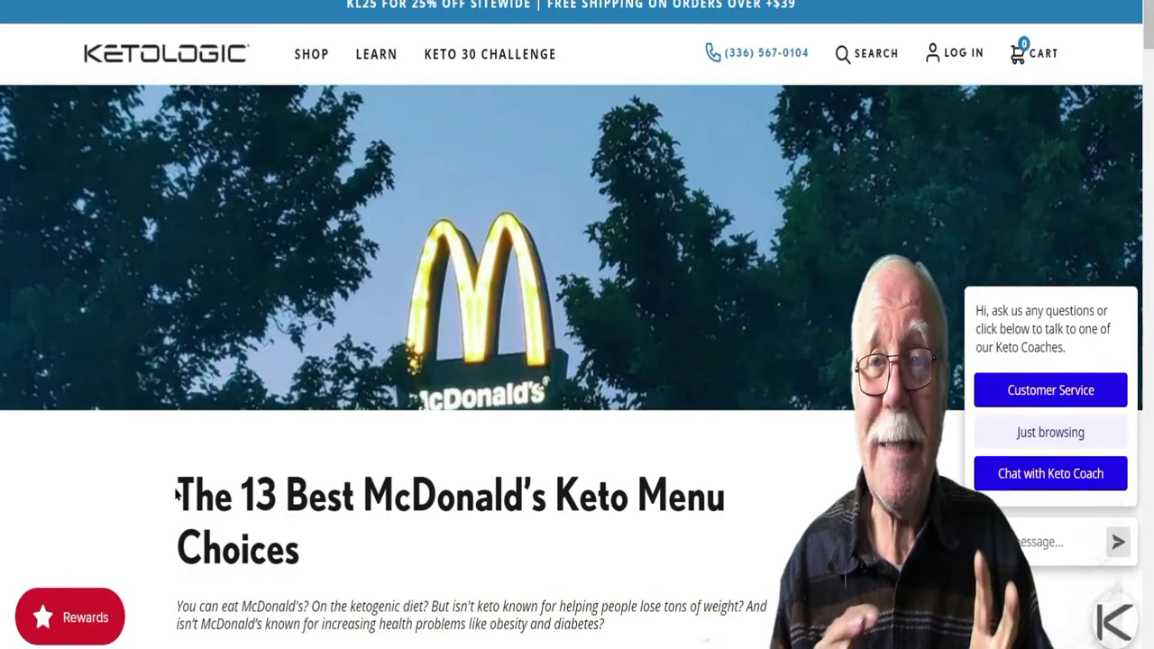
left_click_drag(180, 488, 707, 642)
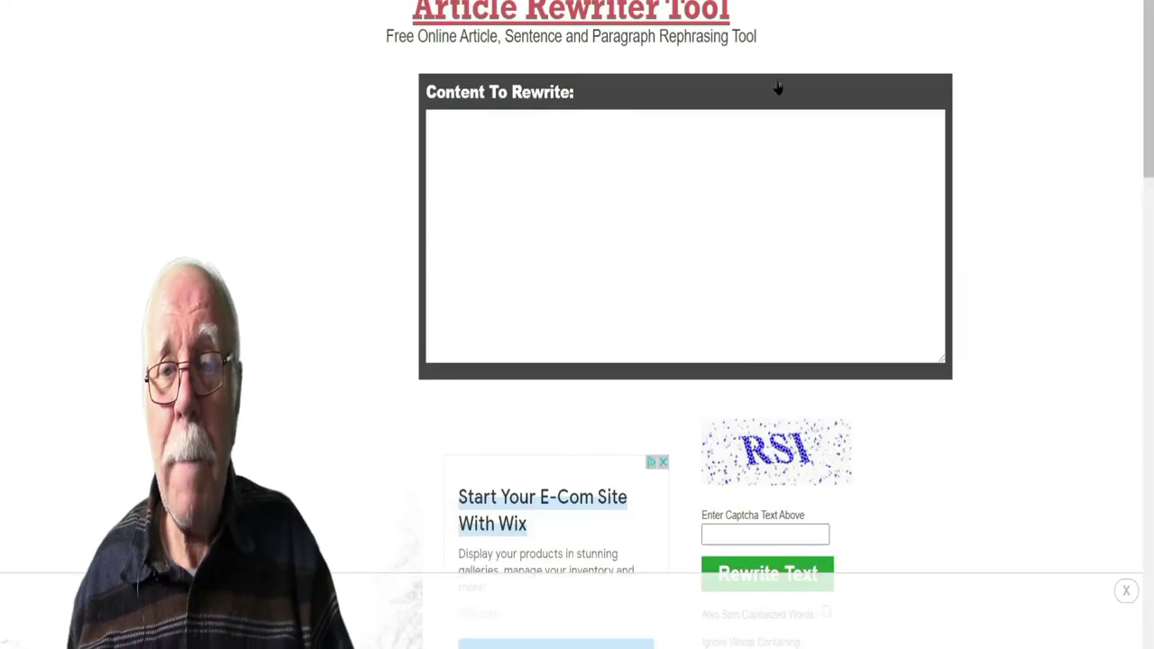
- Paste the McDonald's keto article into Article Rewriter and select the entire rewritten result
left_click(595, 145)
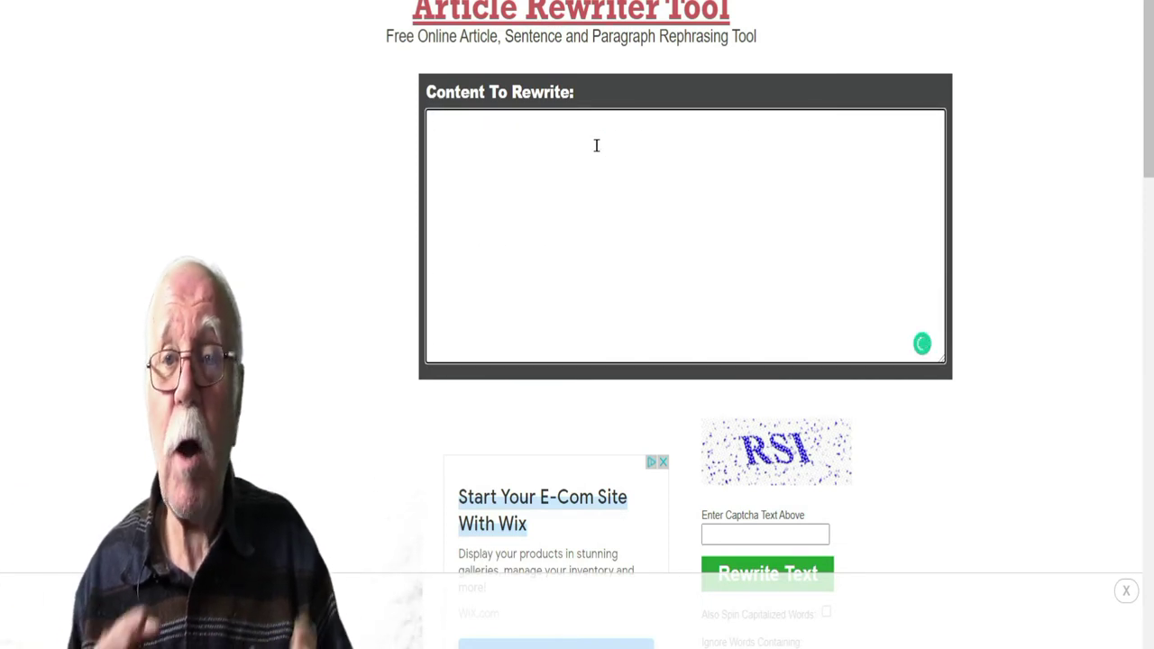
key("ctrl+v")
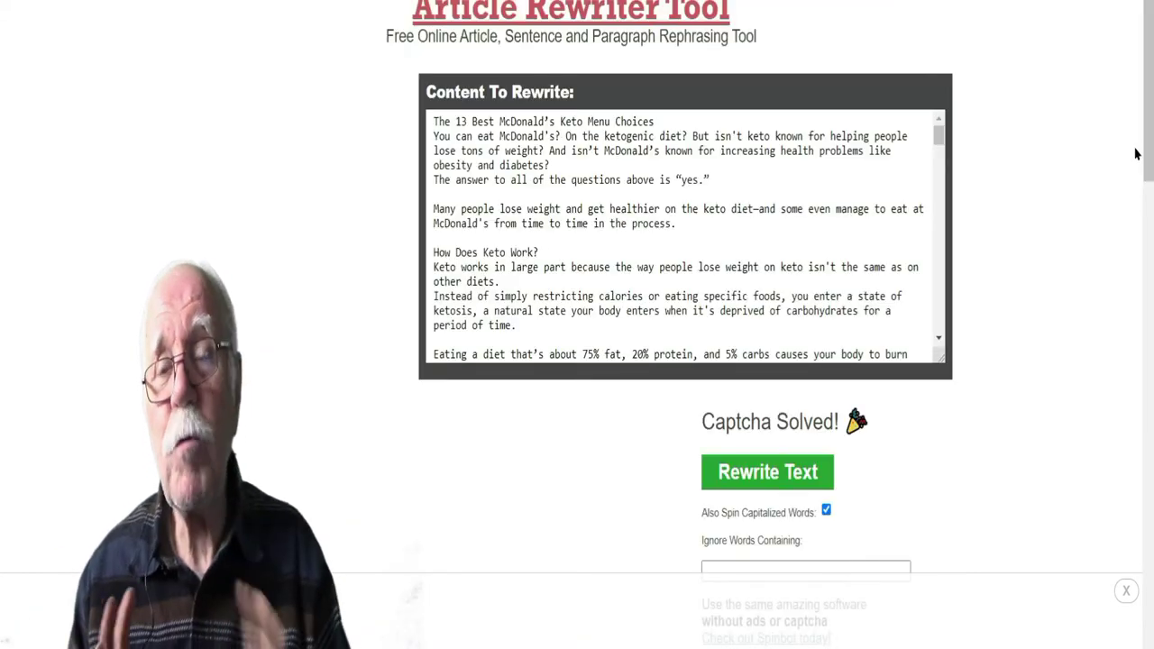
scroll(685, 324, "down", 7)
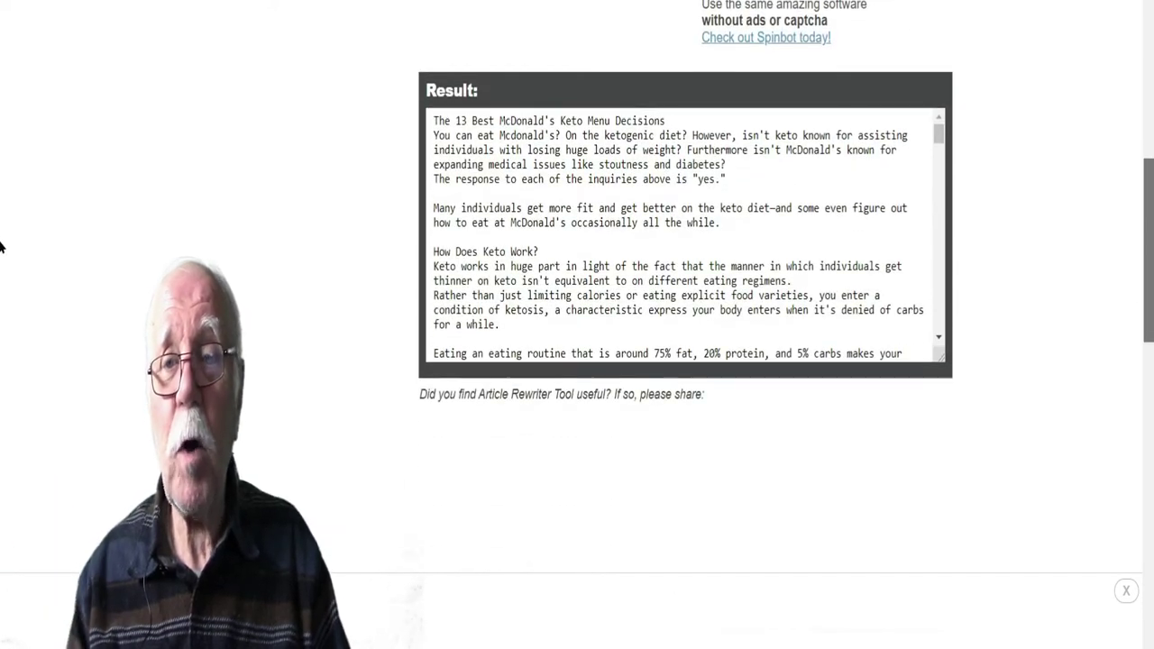
left_click(612, 206)
key("ctrl+a")
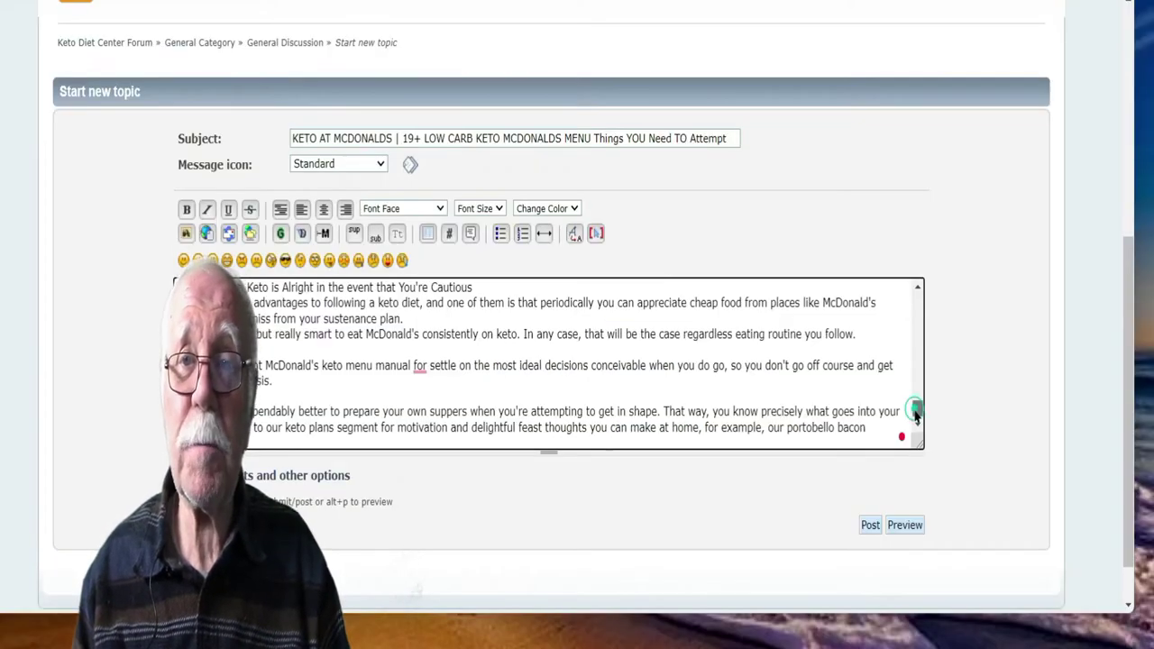
left_click_drag(914, 414, 915, 306)
scroll(529, 364, "up", 5)
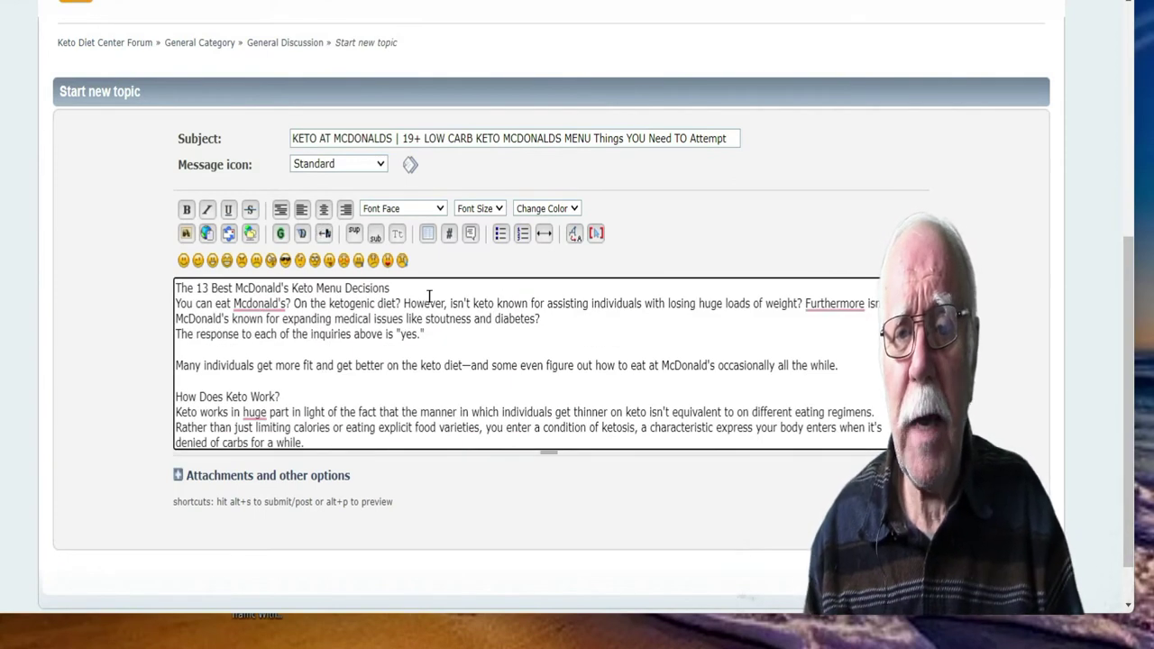
- Correct the message to 'eat at McDonald's' and 'in a huge part', adding a blank line after the title
left_click(253, 303)
left_click(267, 352)
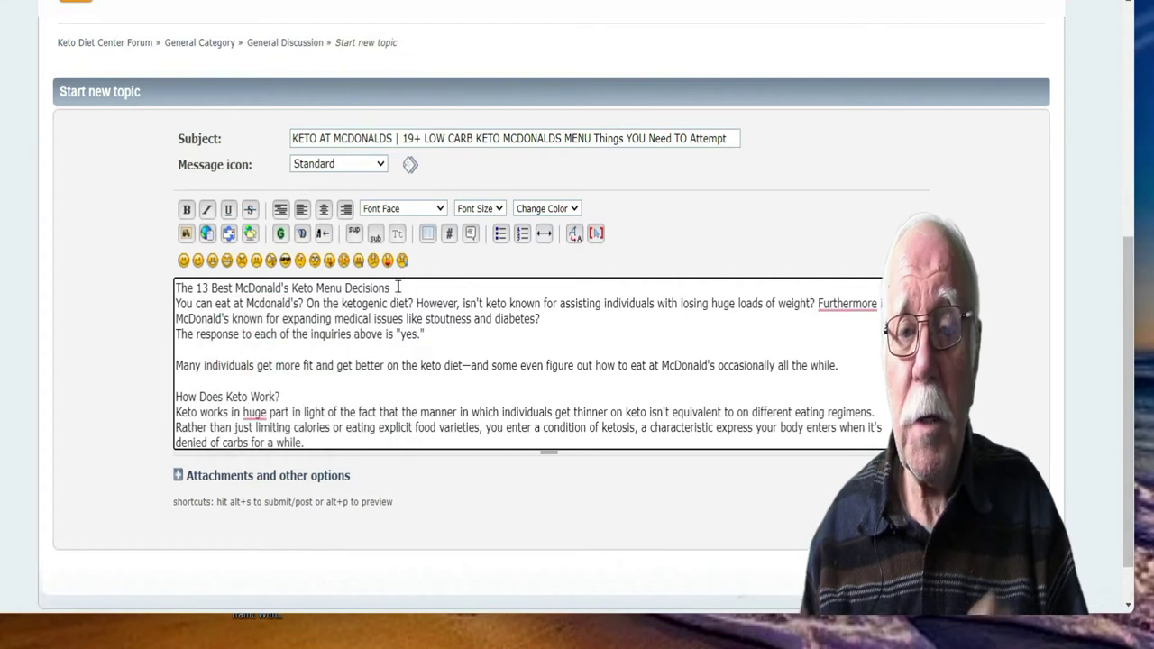
key("Return")
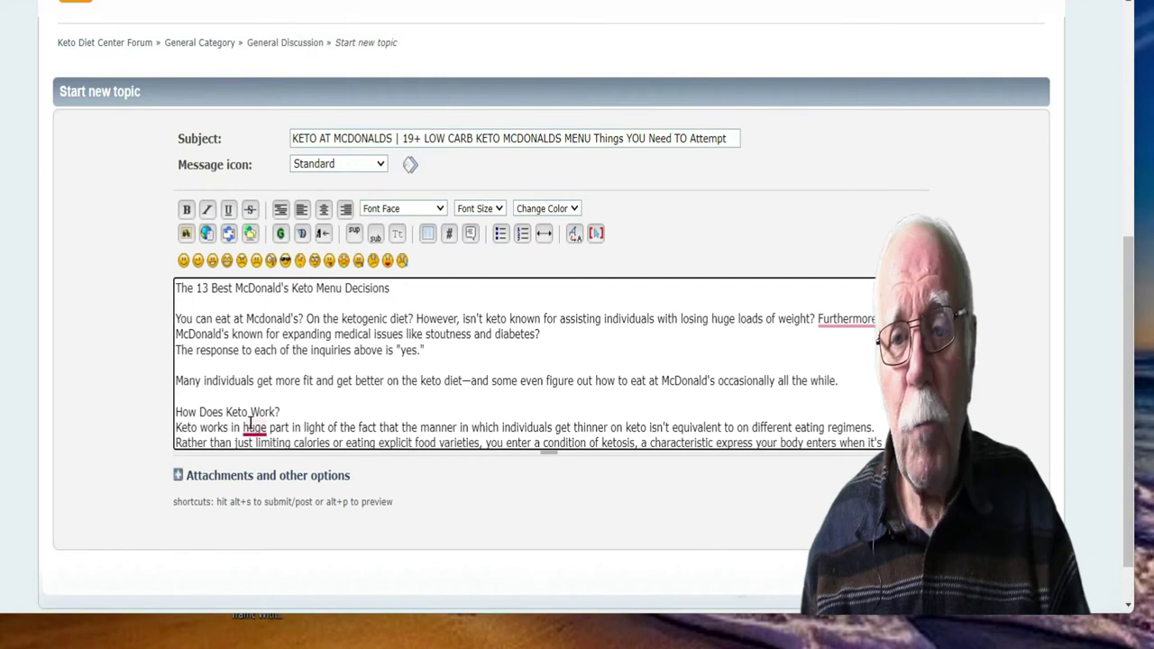
mouse_move(250, 425)
left_click(262, 477)
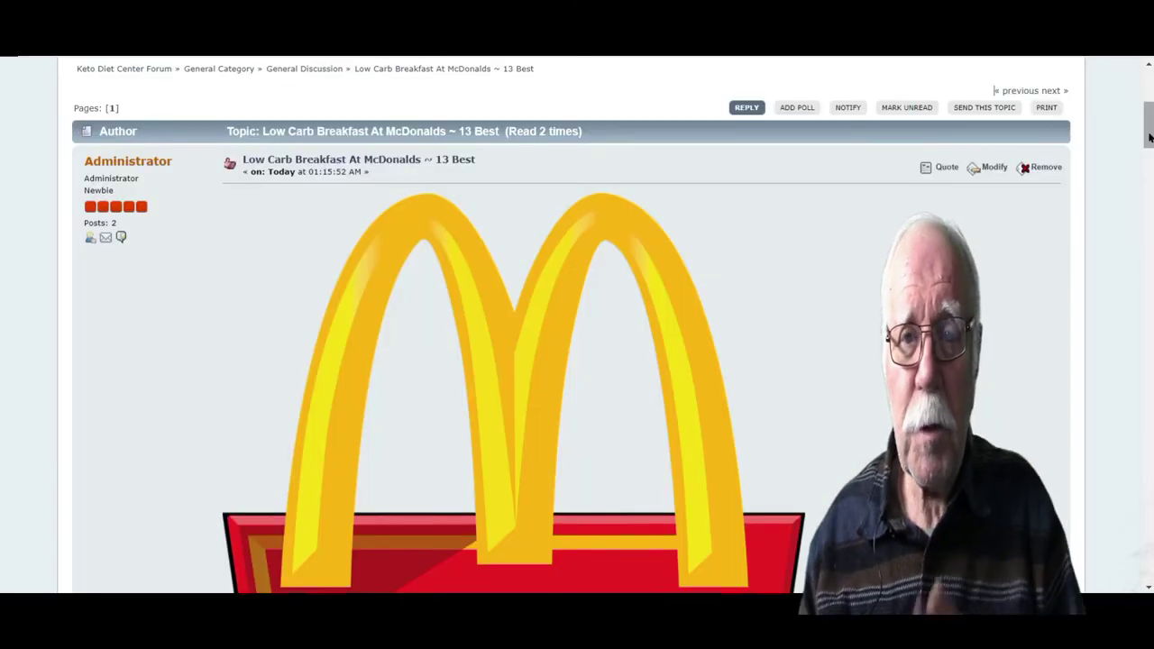
- Scroll through the Low Carb Breakfast At McDonalds topic before heading to the Admin area
left_click_drag(1149, 135, 1149, 315)
left_click_drag(2, 315, 2, 570)
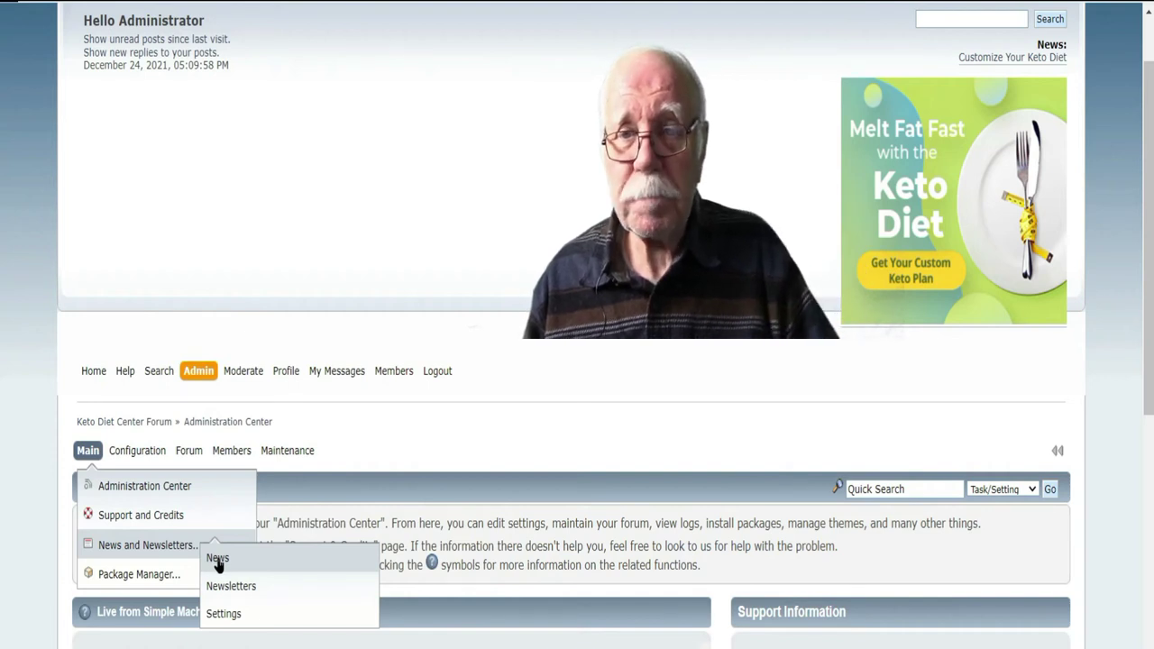
- Open the News settings page and scroll through the Customize Your Keto Diet banner preview
left_click(217, 559)
left_click_drag(1146, 165, 1146, 342)
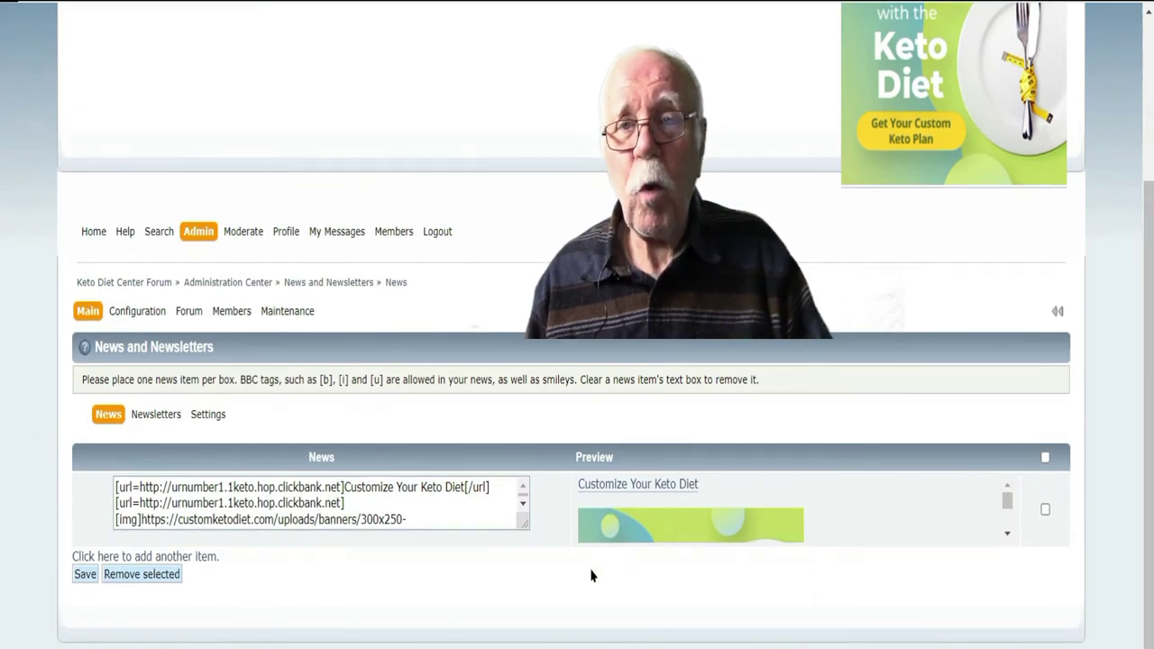
left_click(1007, 535)
left_click(1007, 534)
left_click(1007, 534)
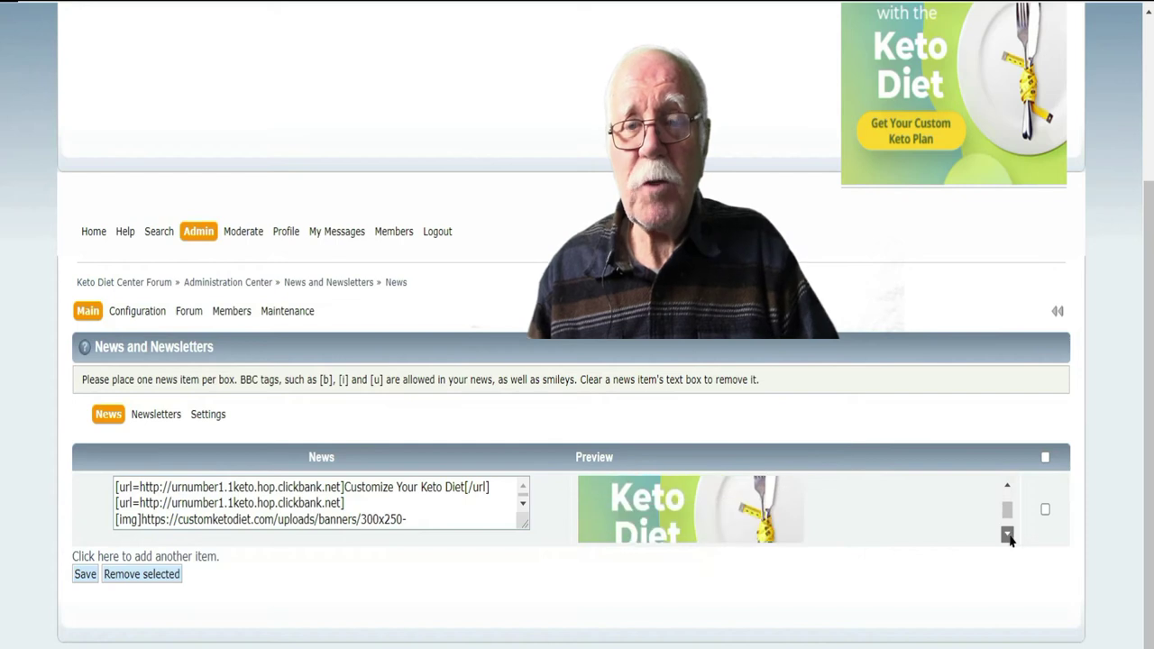
left_click(1007, 534)
left_click(1008, 535)
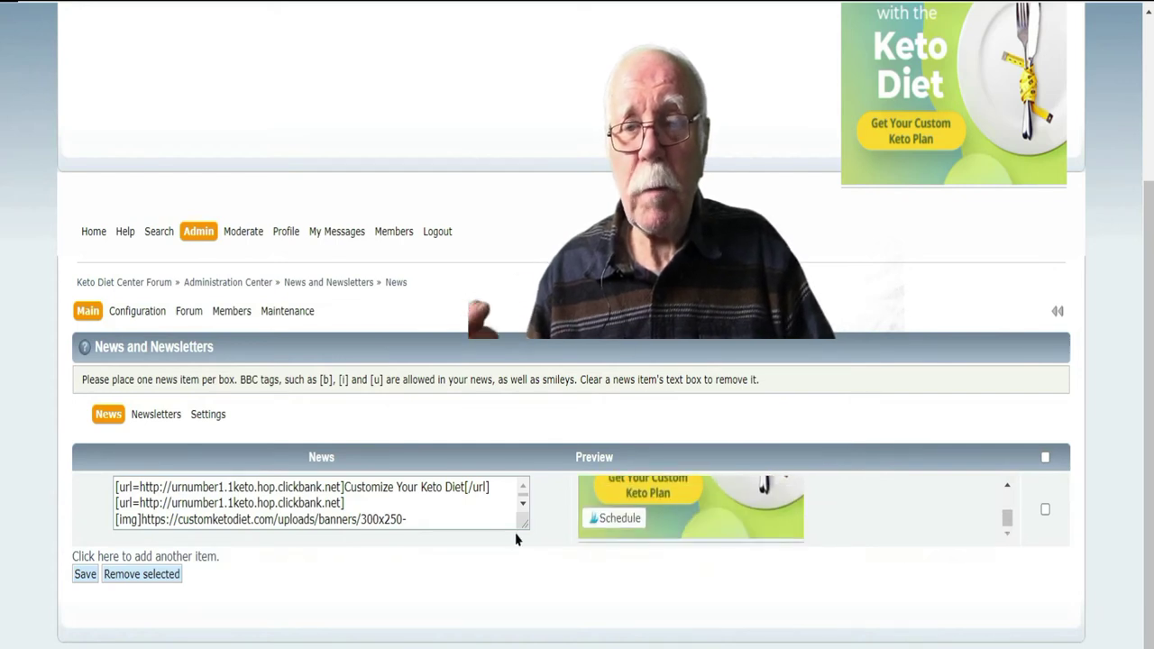
- Enlarge the News textarea so every line of the banner item shows
left_click_drag(525, 525, 538, 573)
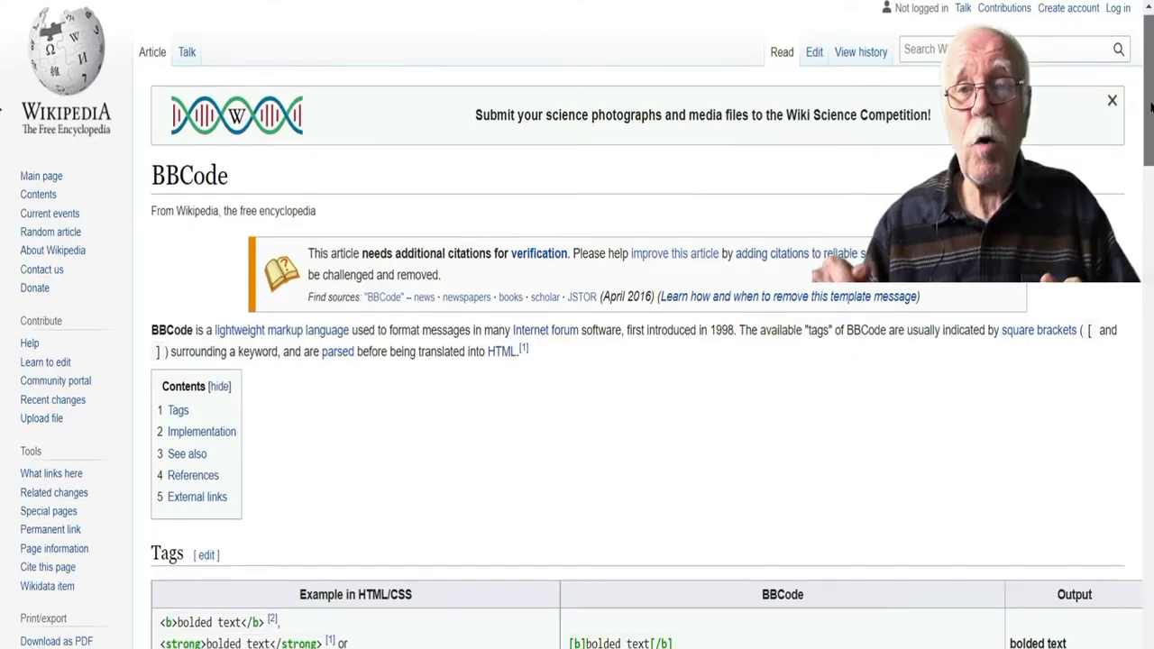
scroll(1, 203, "down", 5)
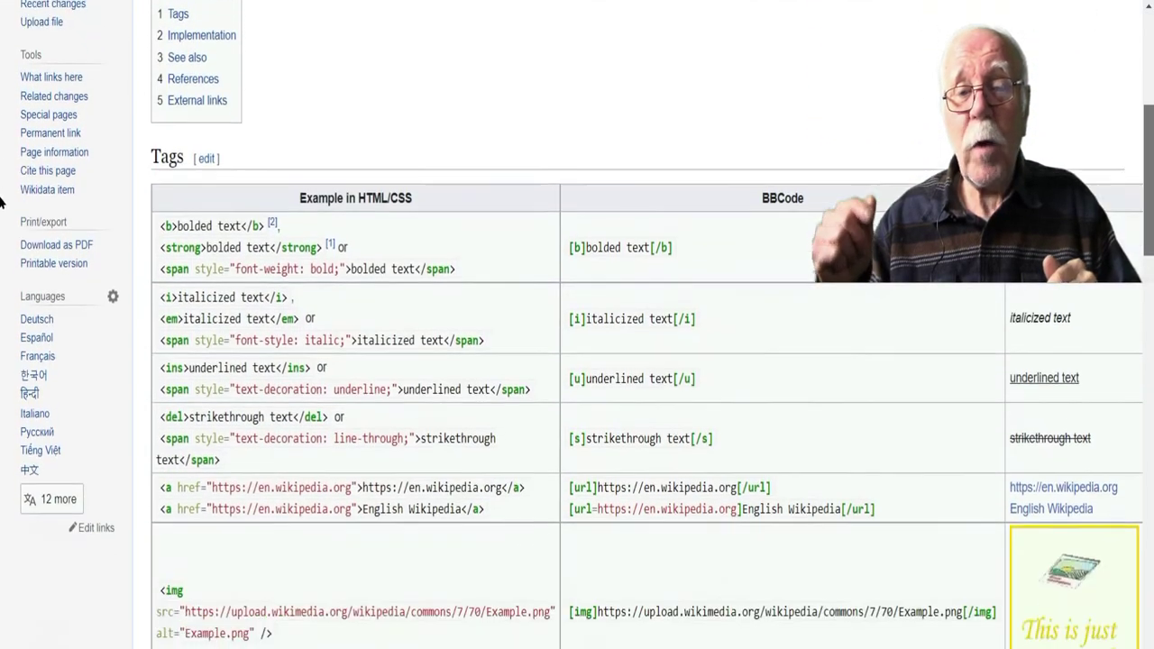
scroll(2, 203, "down", 12)
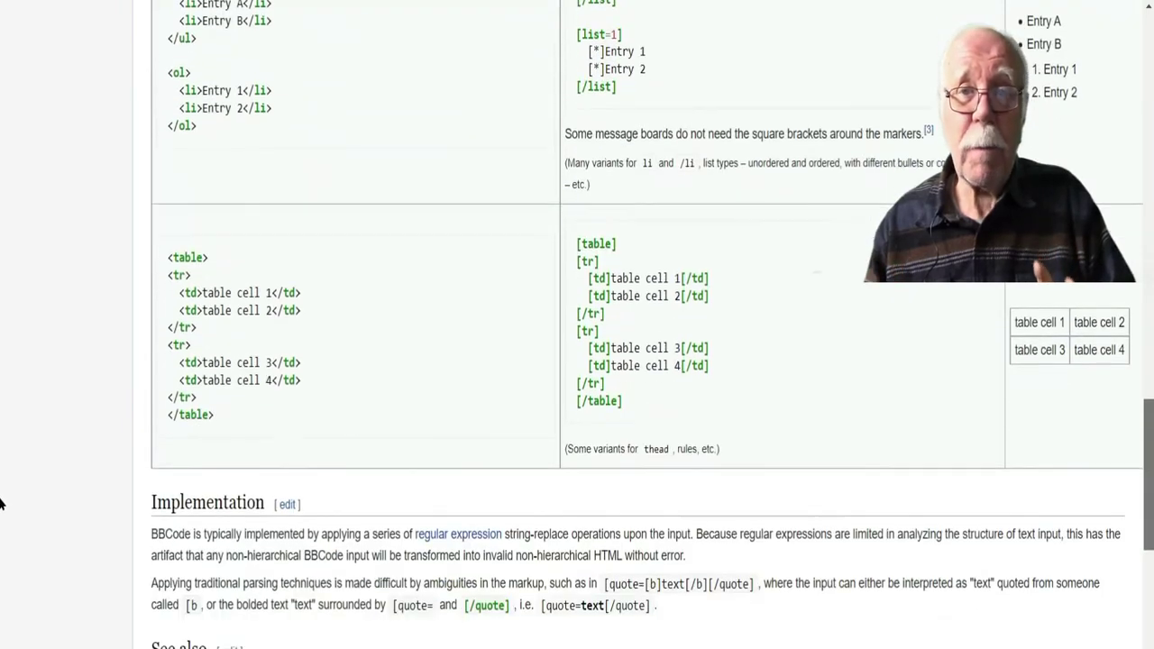